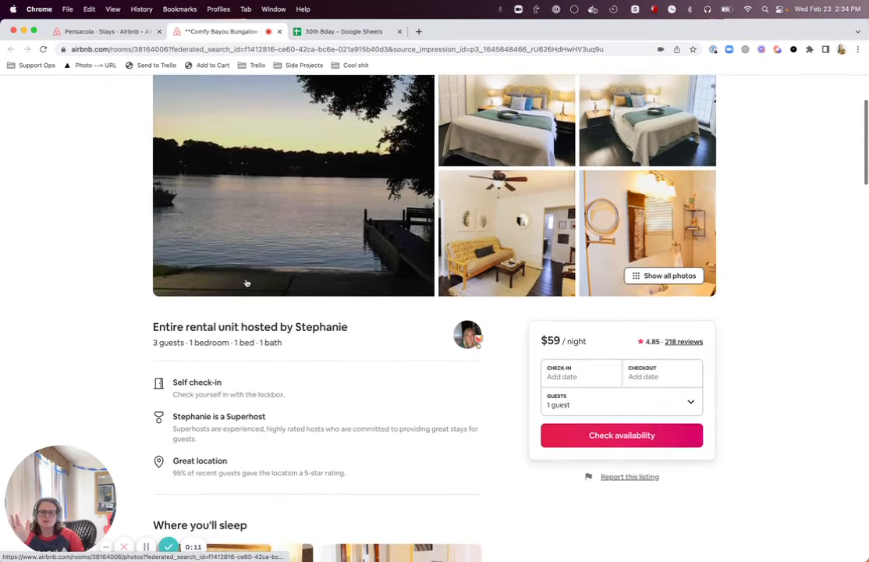
# Step: Check the Comfy Bayou Bungalow listing's availability calendar through July 2022 and go back to the Airbnb homepage
pyautogui.scroll(-2, 352, 393)
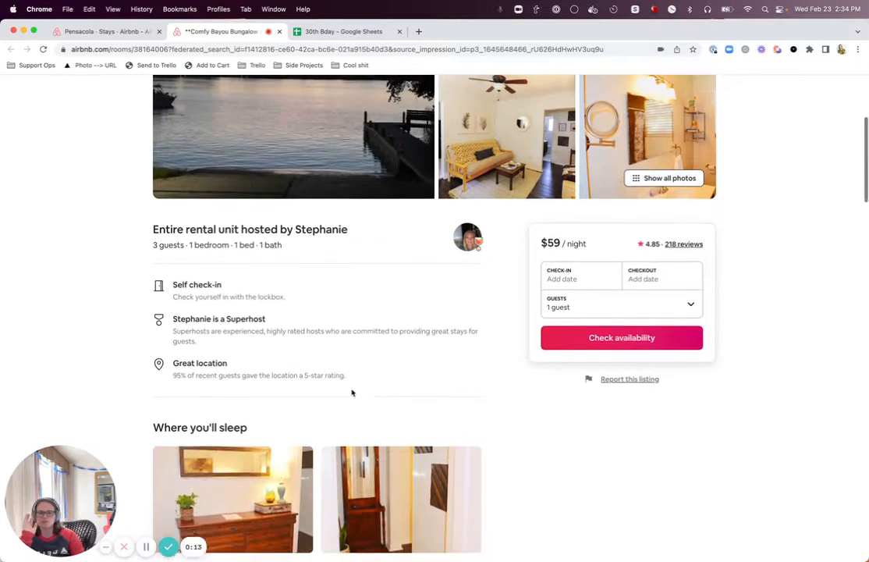
pyautogui.scroll(5, 352, 392)
pyautogui.scroll(-1, 351, 392)
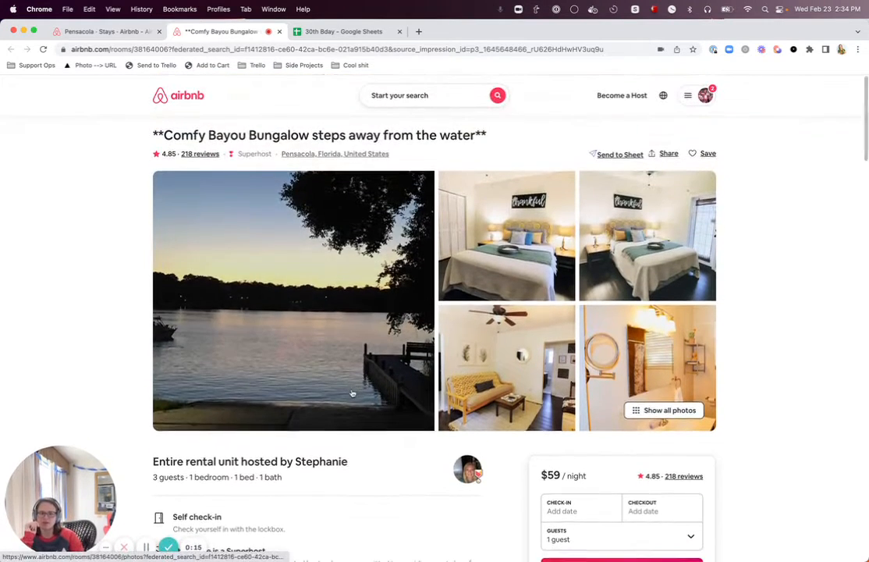
pyautogui.scroll(-3, 556, 463)
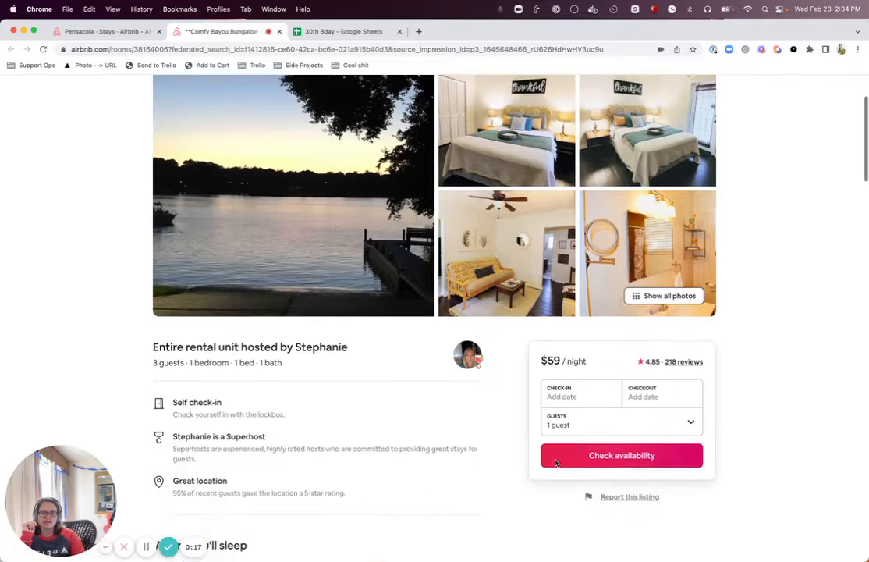
pyautogui.scroll(3, 555, 463)
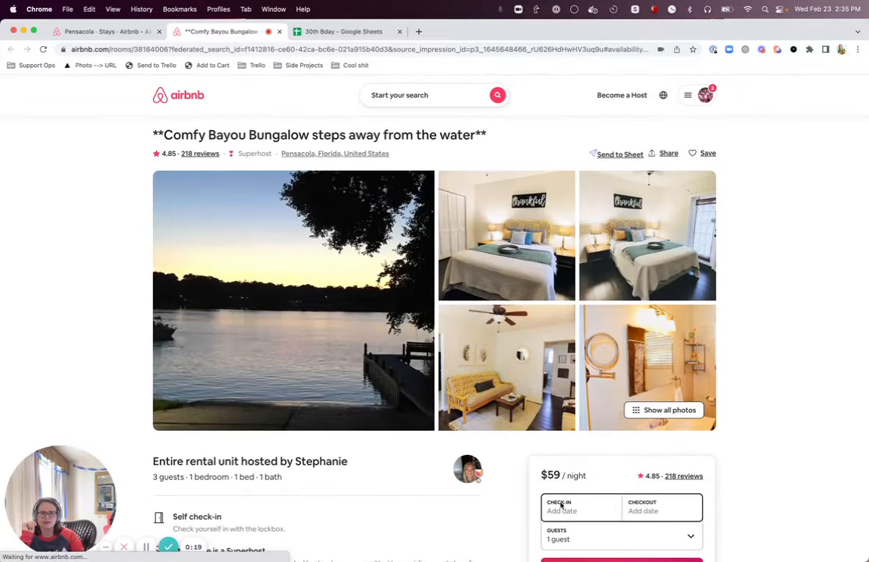
pyautogui.click(560, 508)
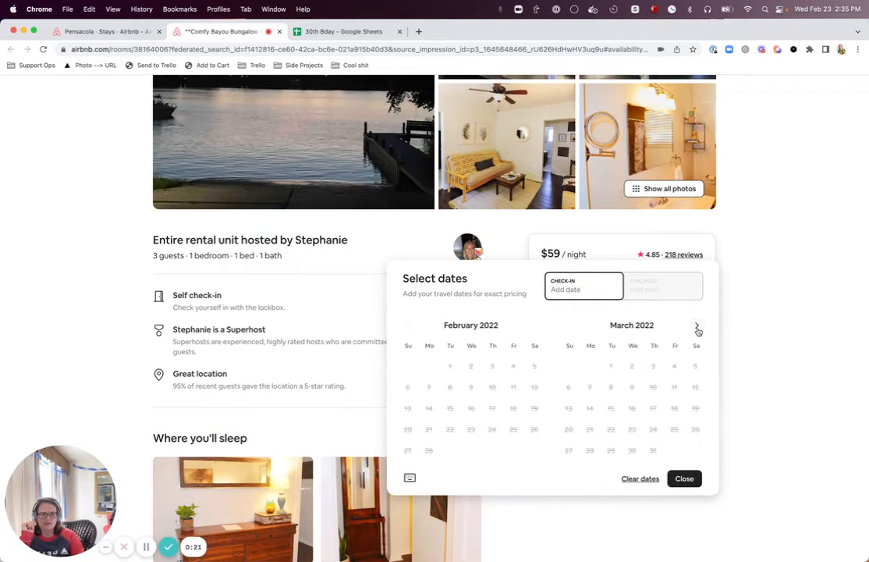
pyautogui.click(696, 325)
pyautogui.click(697, 325)
pyautogui.click(698, 326)
pyautogui.click(697, 326)
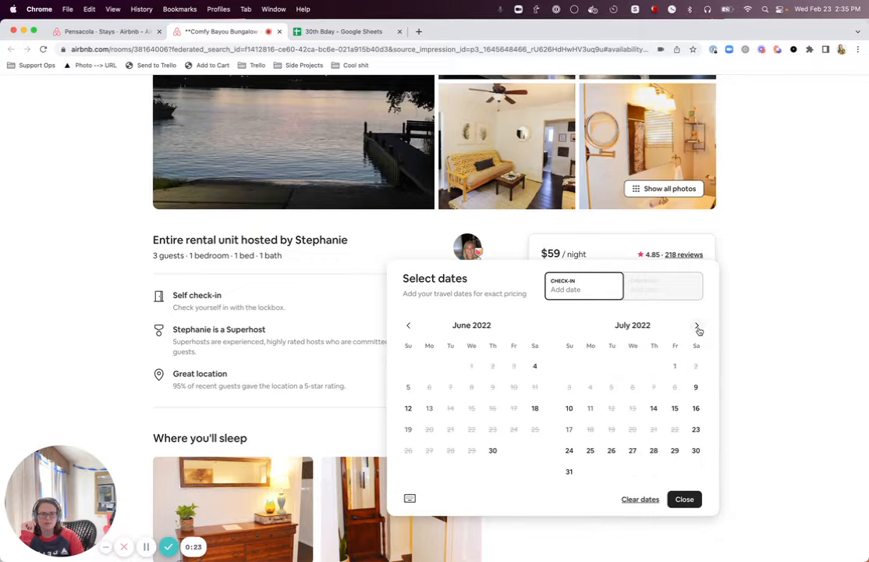
pyautogui.scroll(5, 403, 272)
pyautogui.click(182, 96)
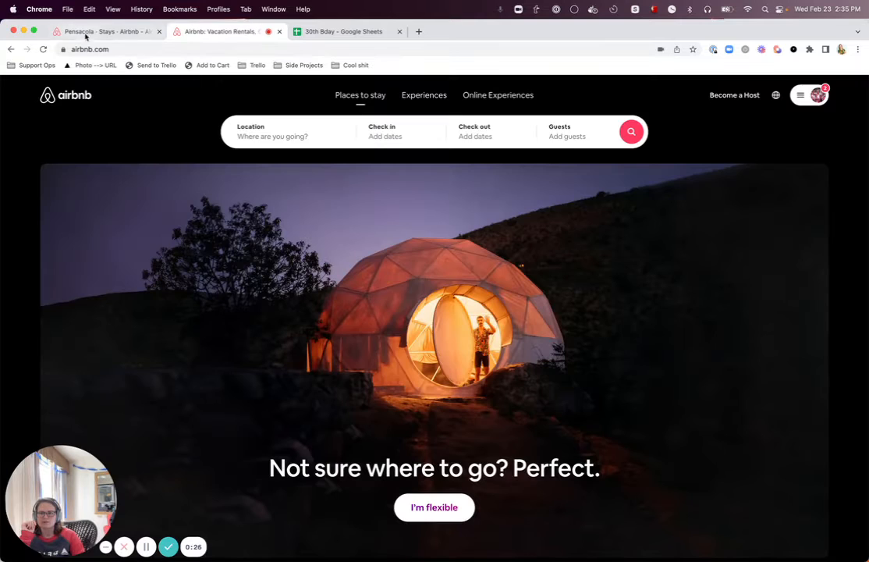
# Step: In the Pensacola stays results, search with check-in on March 13 and check-out on March 19, 2022
pyautogui.click(77, 33)
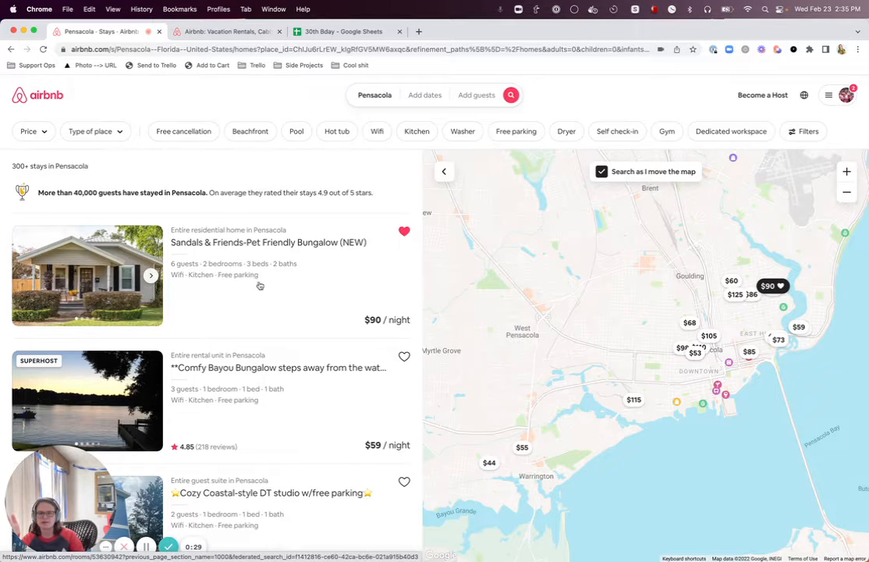
pyautogui.click(424, 95)
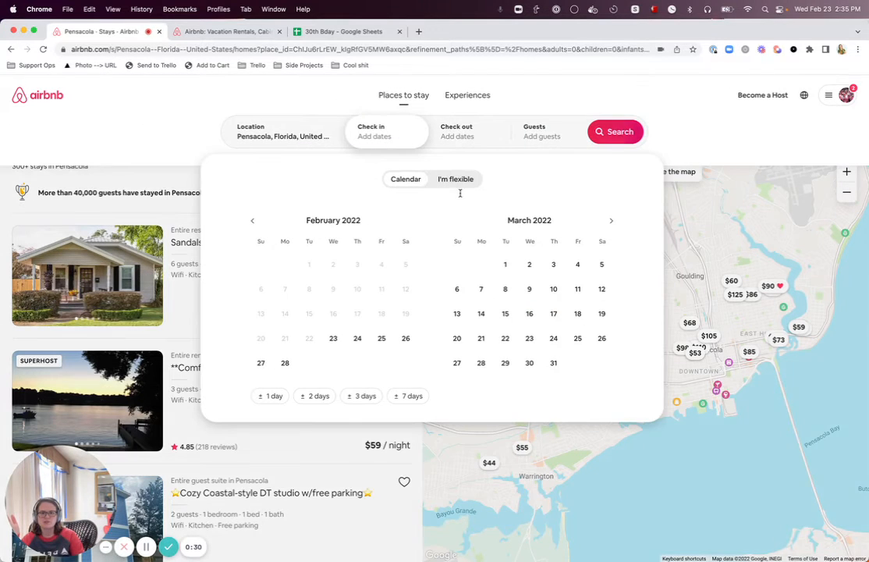
pyautogui.click(457, 313)
pyautogui.click(601, 313)
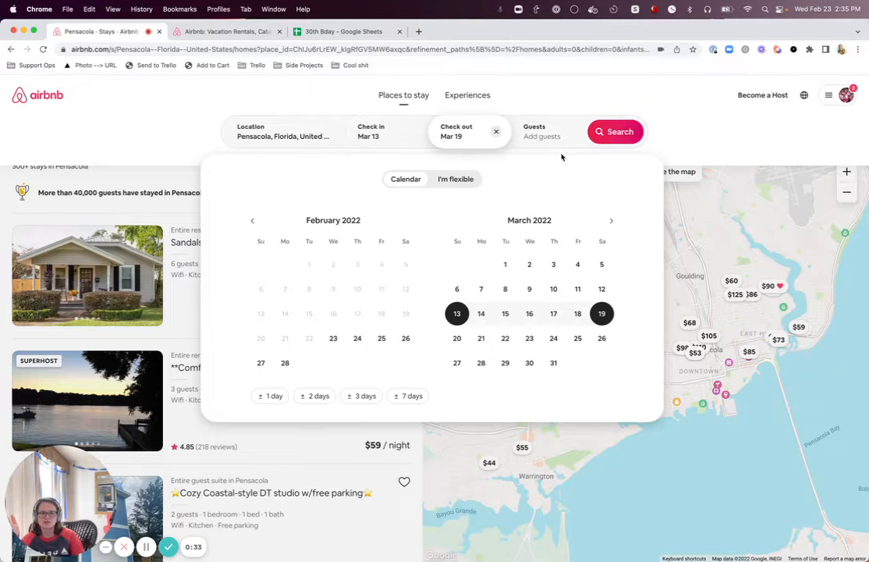
pyautogui.click(613, 131)
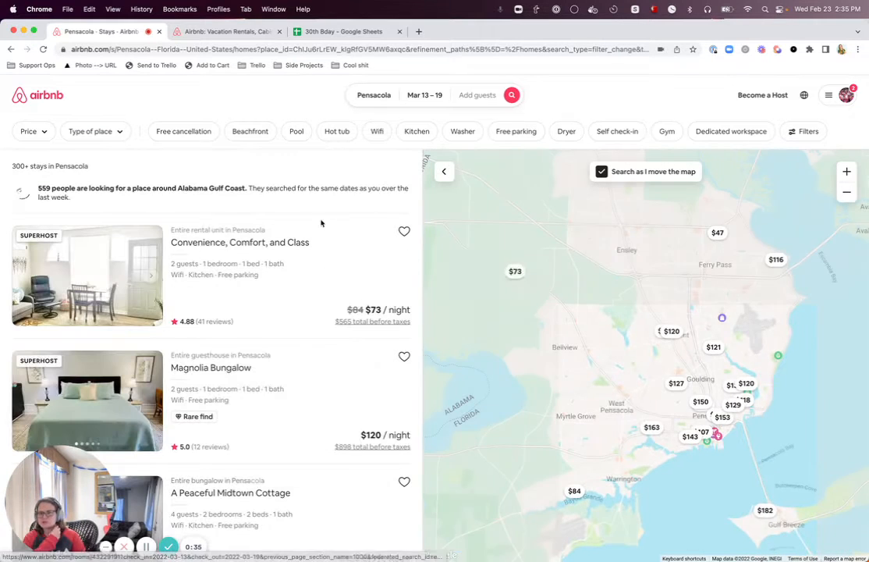
# Step: Open the "Convenience, Comfort, and Class" listing and send its details to the spreadsheet with Send to Sheet
pyautogui.click(239, 247)
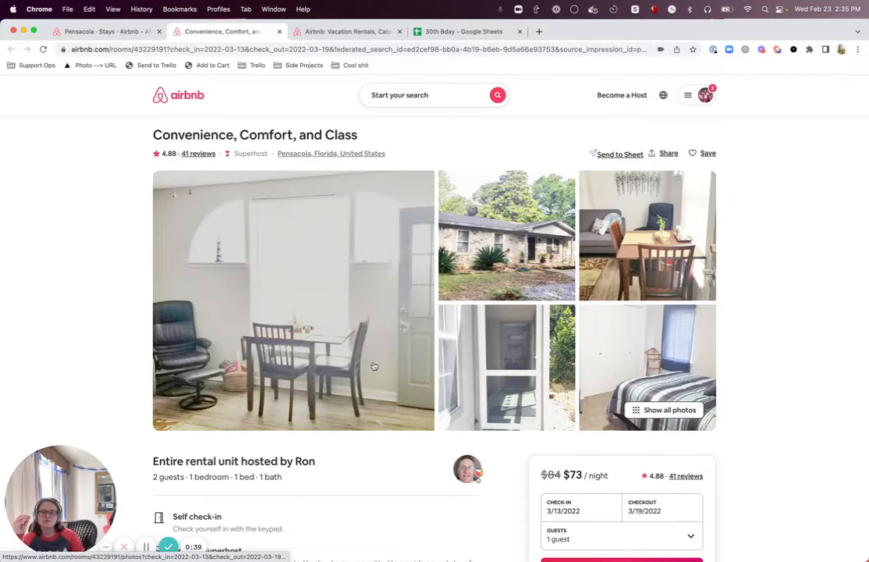
pyautogui.scroll(-3, 361, 448)
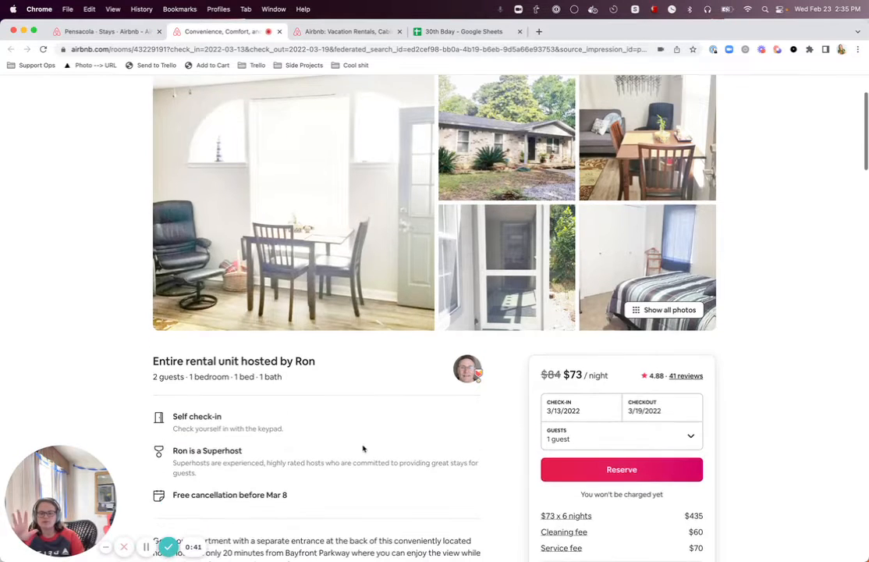
pyautogui.scroll(3, 474, 425)
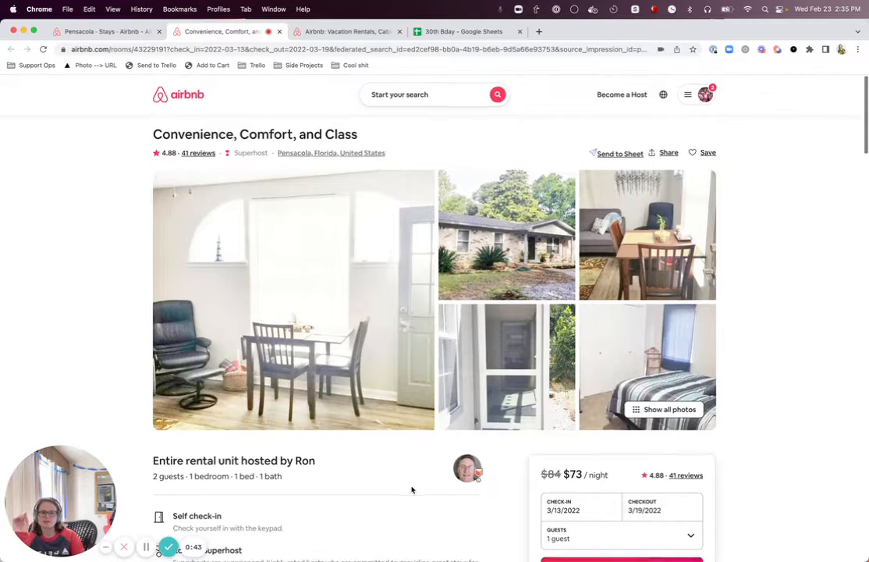
pyautogui.scroll(-5, 411, 489)
pyautogui.scroll(5, 411, 491)
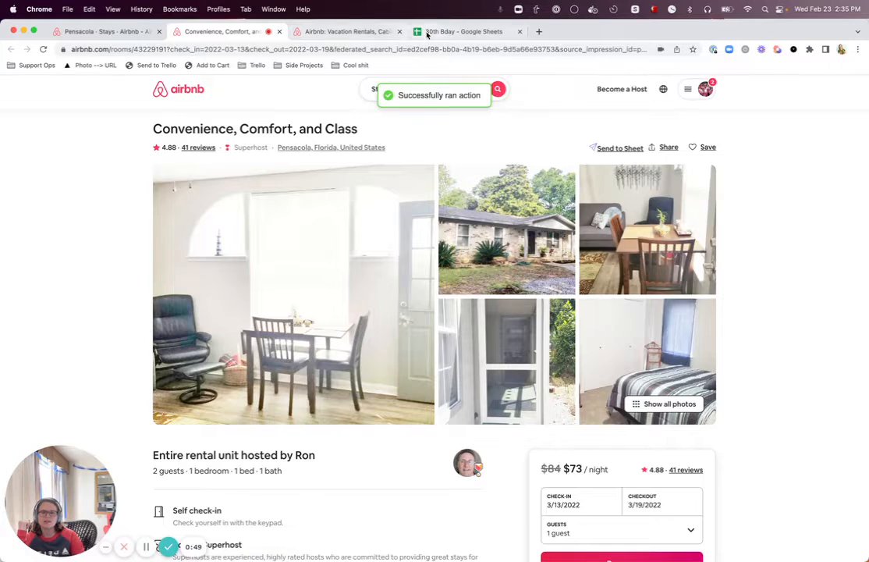
# Step: Switch to the 30th Bday spreadsheet in Google Sheets and examine the added listing's name, link, total price and beds, plus the unfilled columns
pyautogui.click(459, 31)
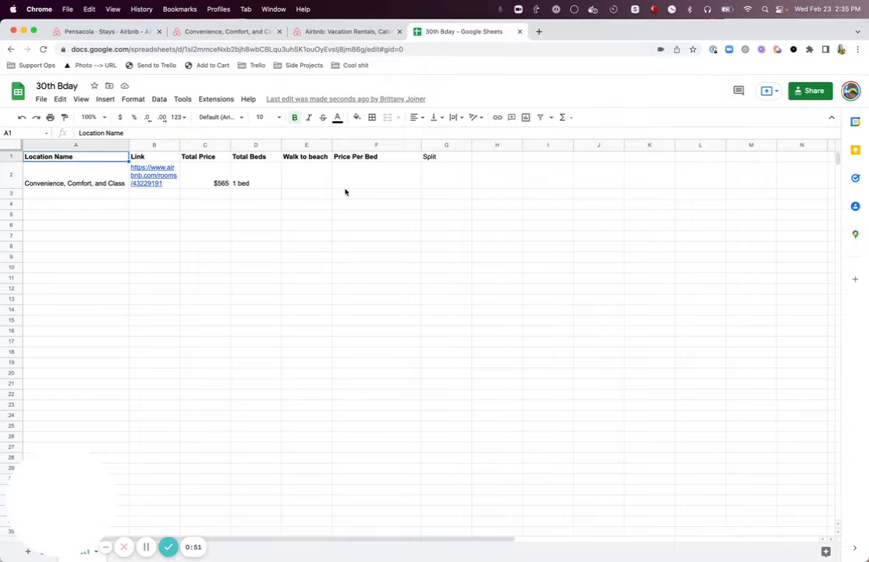
pyautogui.moveTo(96, 182); pyautogui.dragTo(243, 182)
pyautogui.click(86, 179)
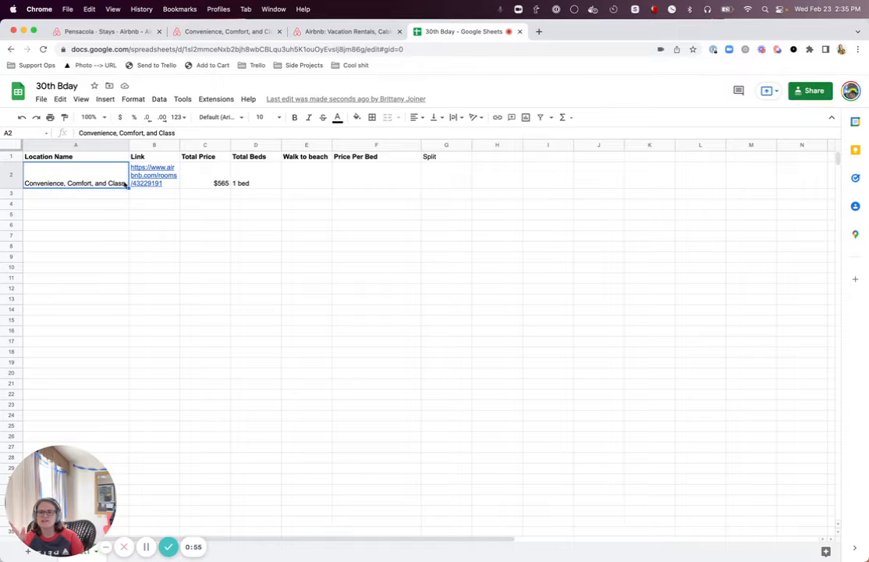
pyautogui.click(157, 184)
pyautogui.click(202, 181)
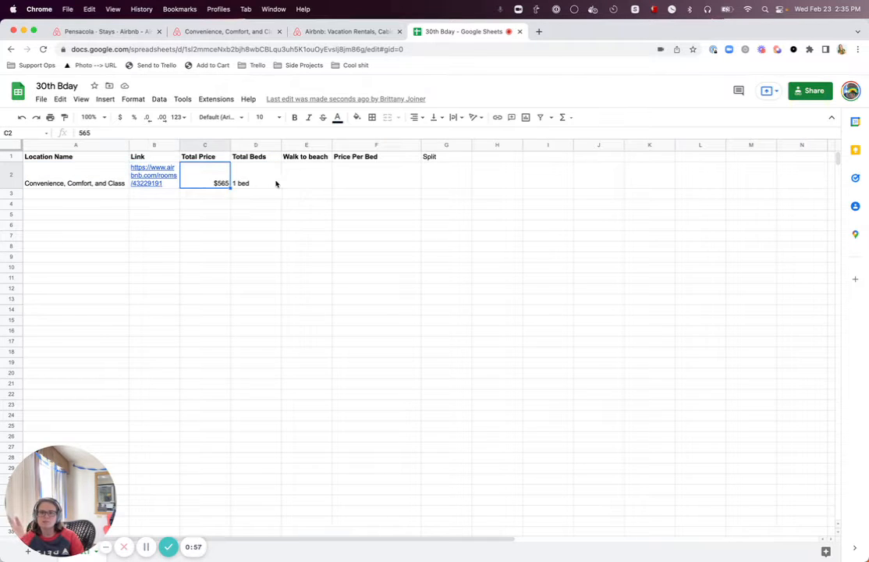
pyautogui.click(266, 185)
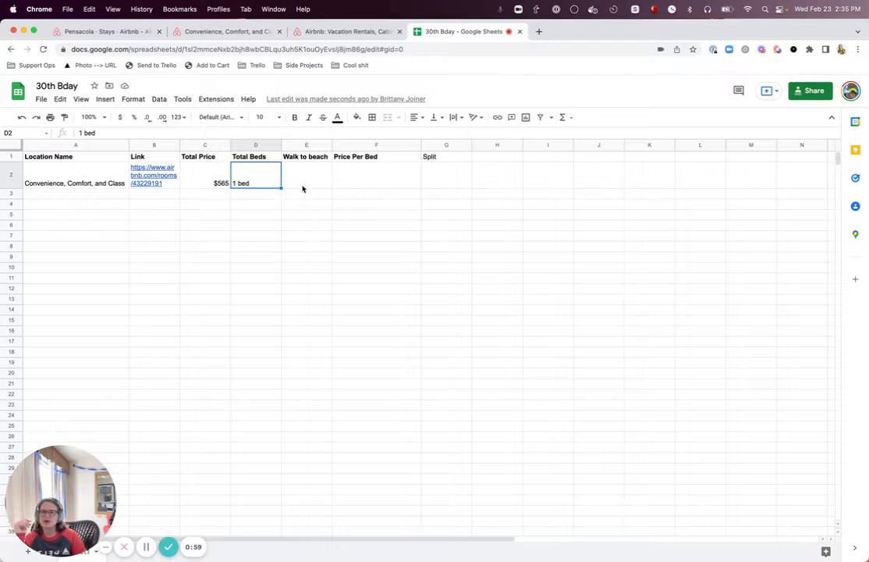
pyautogui.moveTo(301, 157); pyautogui.dragTo(447, 171)
pyautogui.click(377, 162)
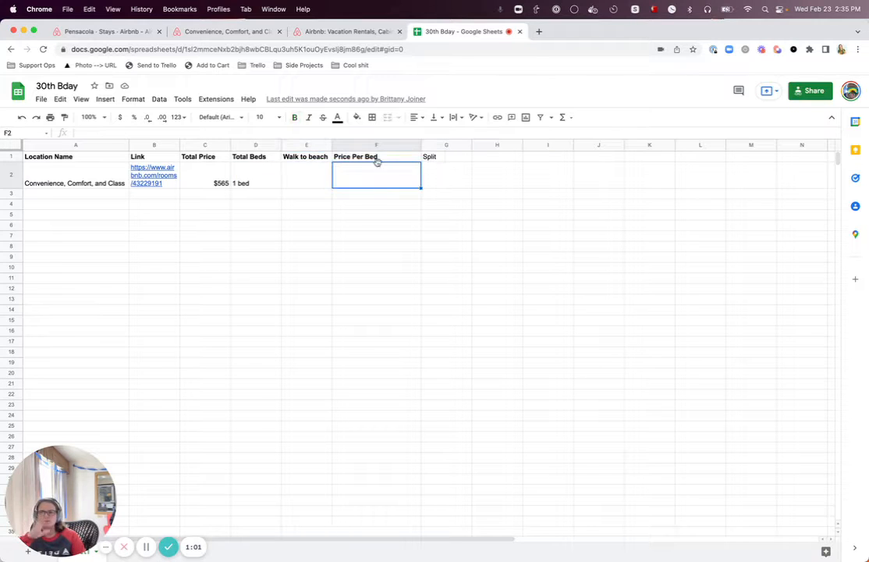
pyautogui.hscroll(2, 356, 201)
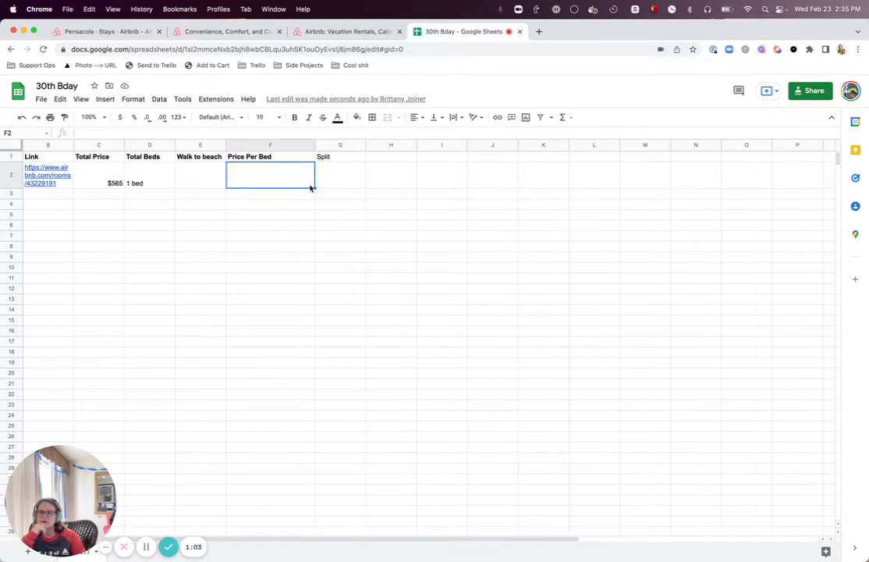
pyautogui.hscroll(-2, 328, 188)
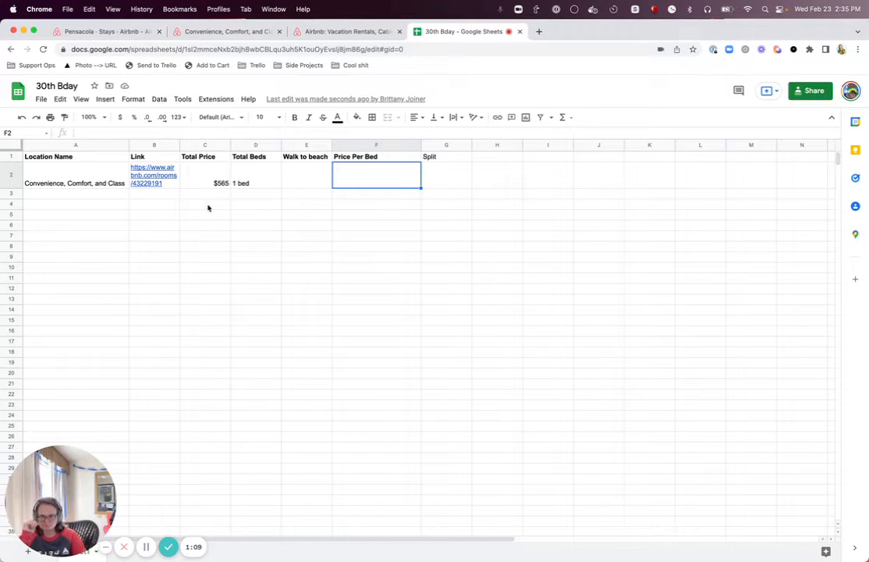
# Step: Return to the "Convenience, Comfort, and Class" listing, open the developer tools on it and widen them across most of the window
pyautogui.click(203, 31)
pyautogui.scroll(-3, 175, 242)
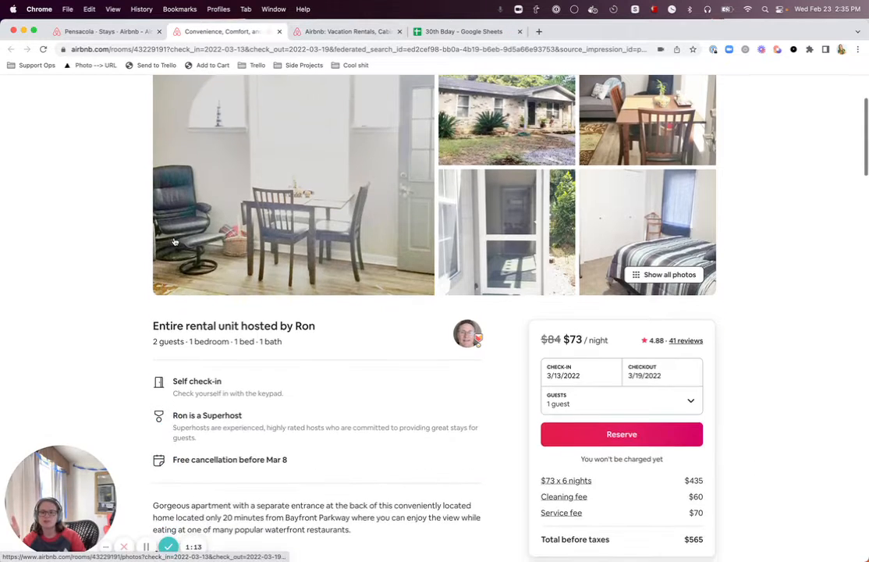
pyautogui.scroll(4, 175, 242)
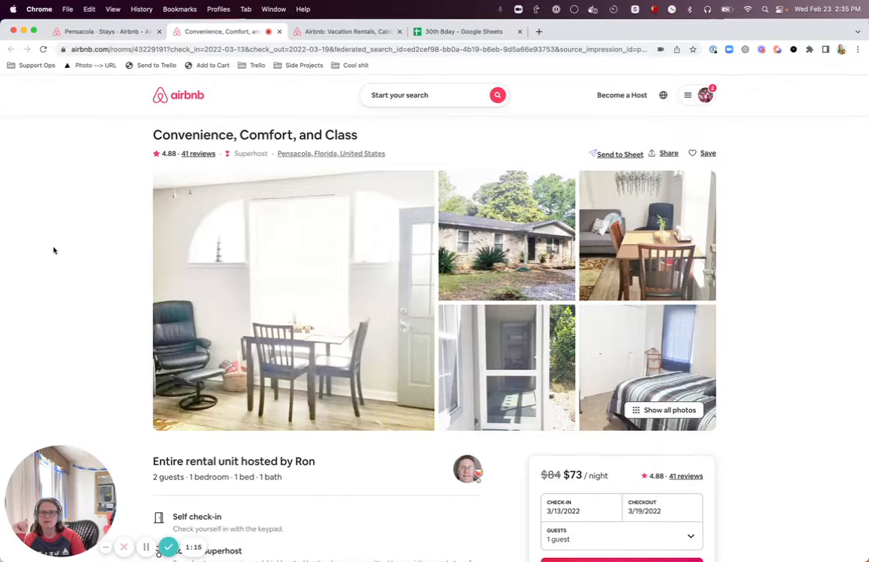
pyautogui.rightClick(54, 249)
pyautogui.click(87, 418)
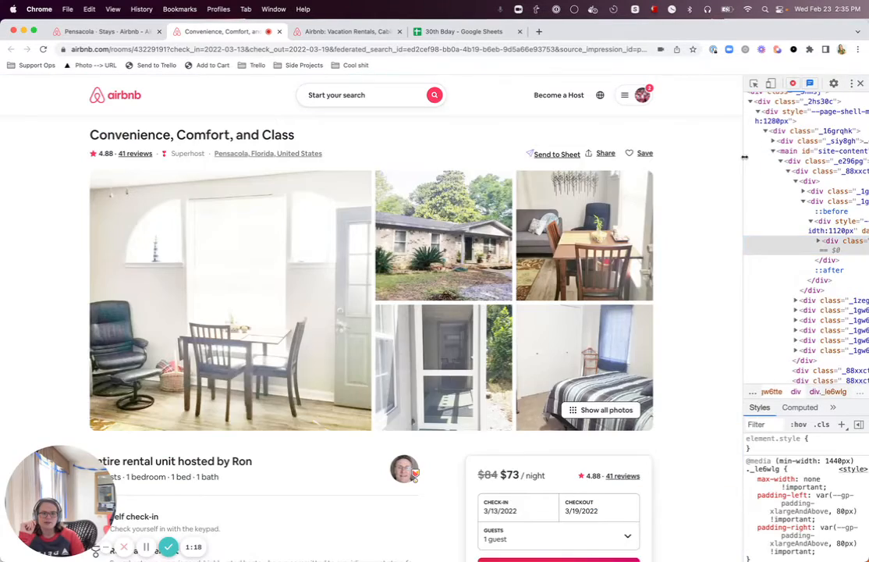
pyautogui.moveTo(744, 156); pyautogui.dragTo(259, 156)
# Step: Open the PixieBrix page editor in the developer tools and select the "My airbnb.com button" extension
pyautogui.click(685, 83)
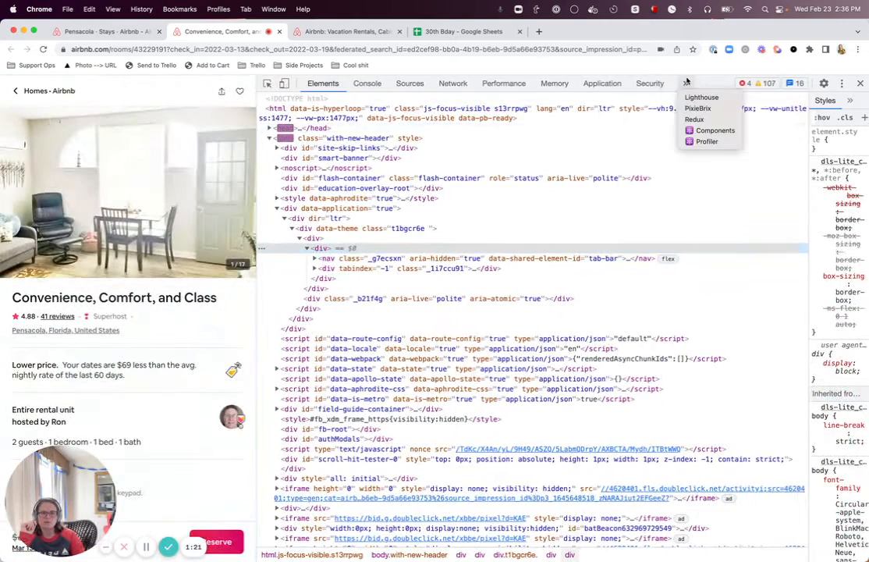
pyautogui.click(610, 159)
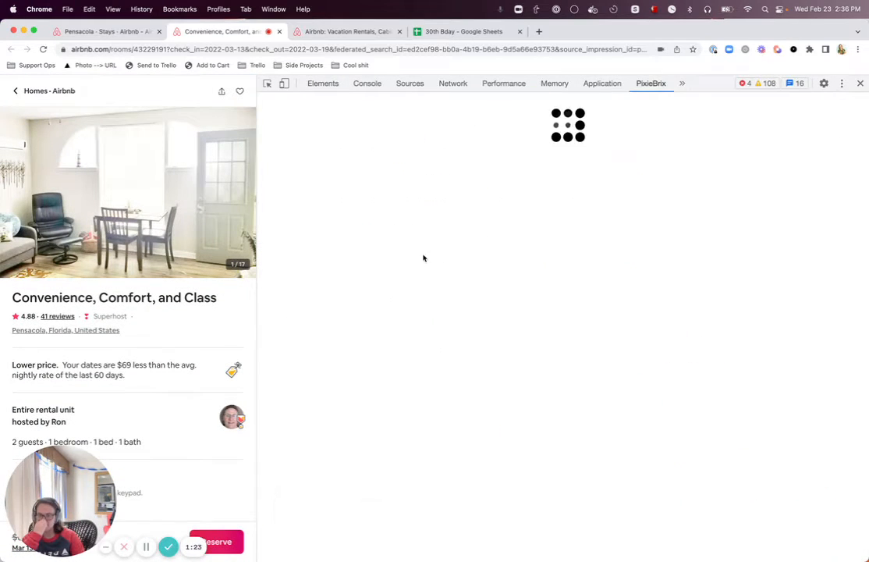
pyautogui.click(301, 148)
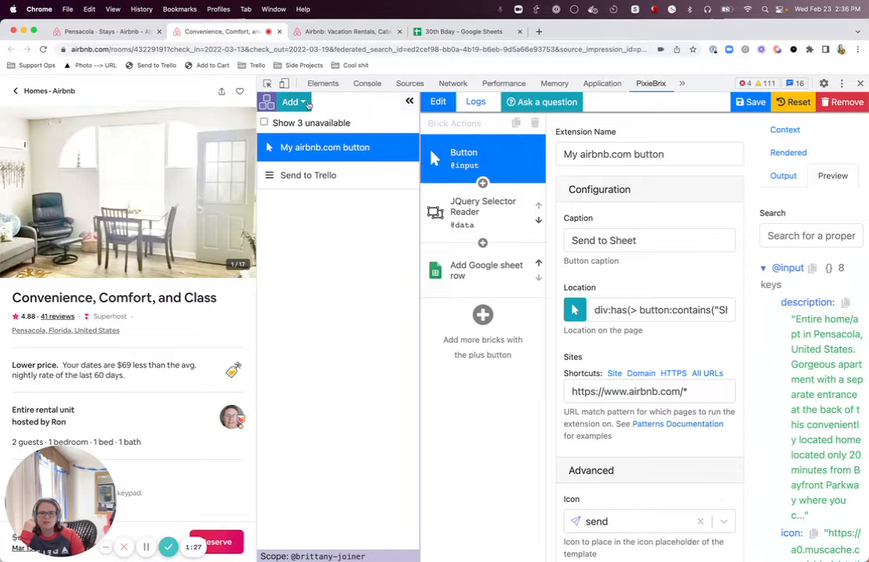
# Step: Review the extension types that can be added, the button's location selector and where Send to Sheet sits on the listing page
pyautogui.click(293, 102)
pyautogui.click(340, 317)
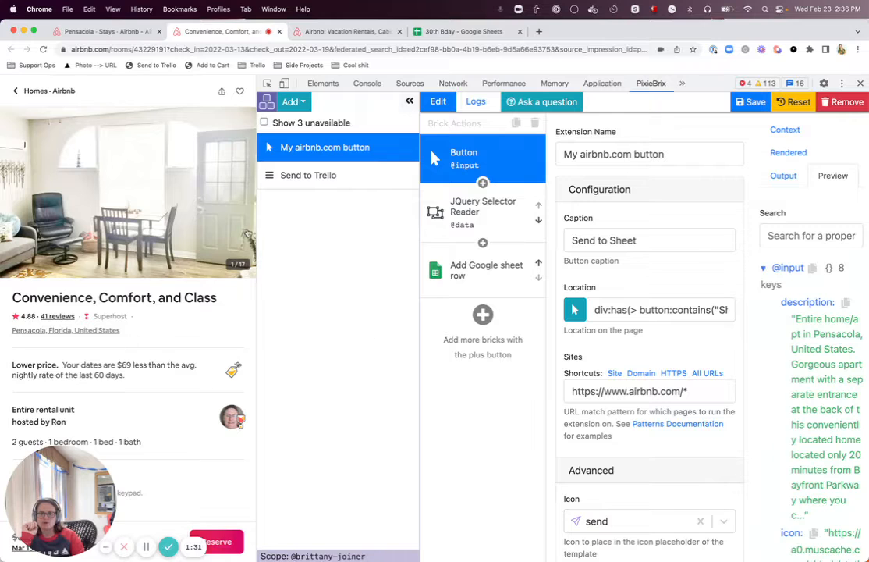
pyautogui.click(631, 310)
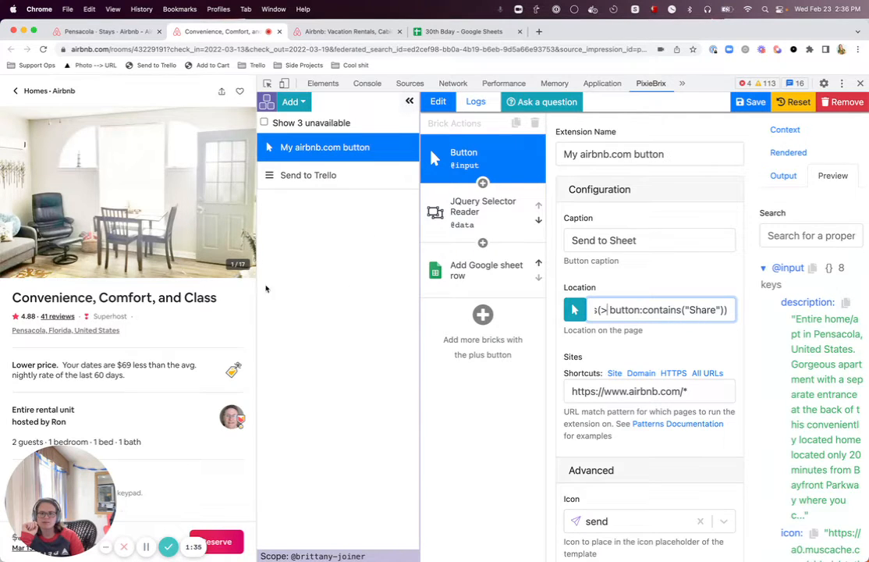
pyautogui.moveTo(259, 289); pyautogui.dragTo(675, 288)
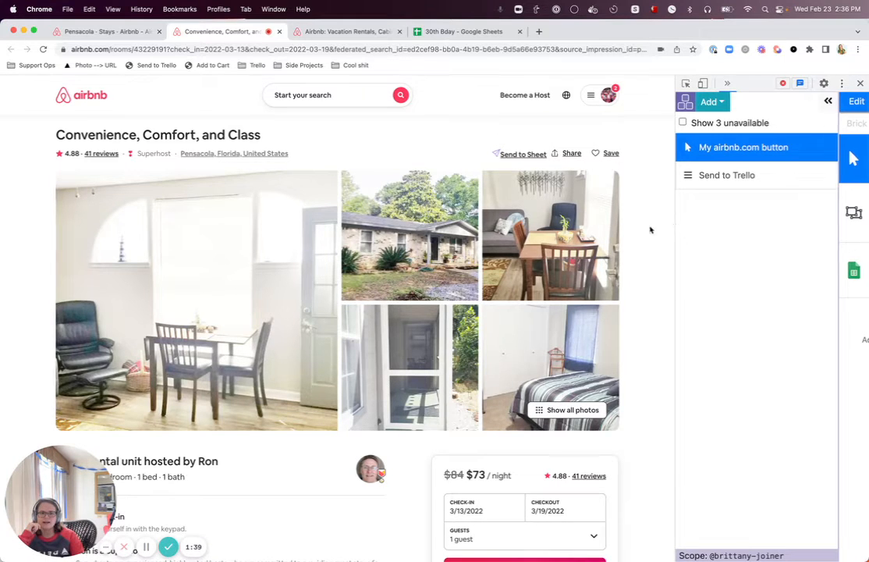
pyautogui.moveTo(675, 231); pyautogui.dragTo(191, 235)
# Step: Examine the button's site pattern, advanced settings and input data preview, and open the JQuery Selector Reader brick's configuration
pyautogui.scroll(-2, 588, 366)
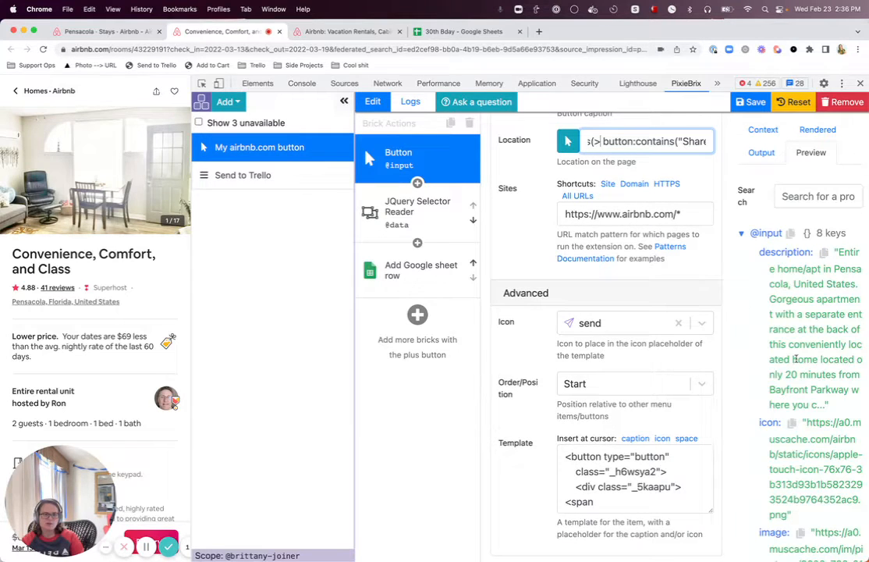
pyautogui.scroll(-6, 794, 358)
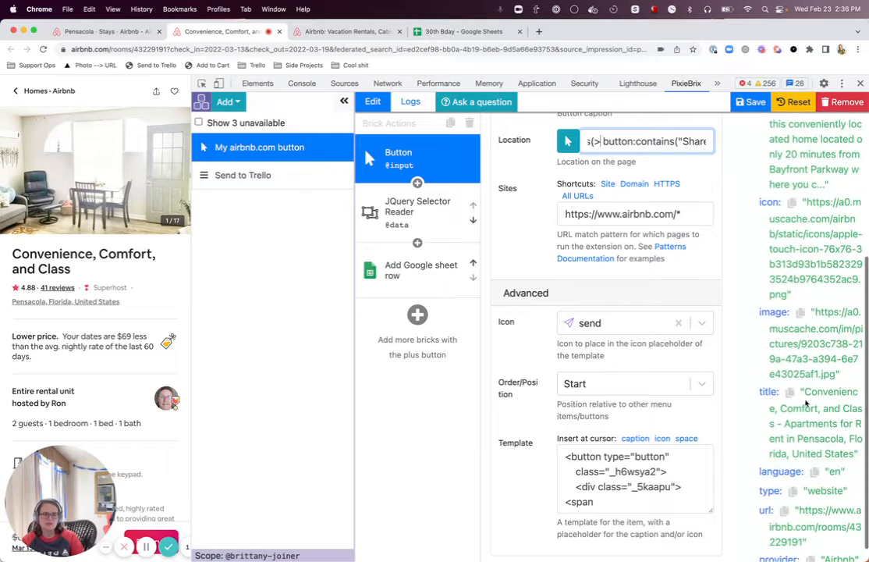
pyautogui.scroll(-1, 806, 403)
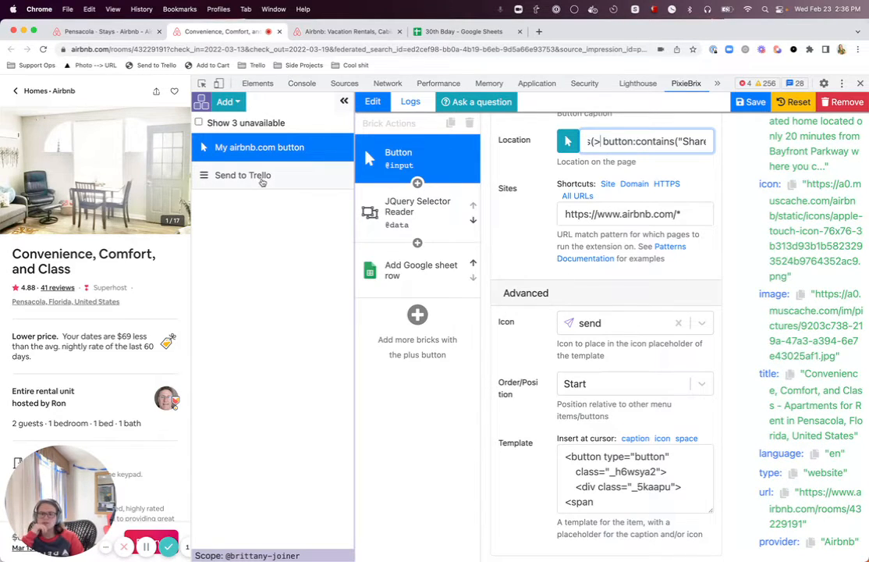
pyautogui.click(409, 231)
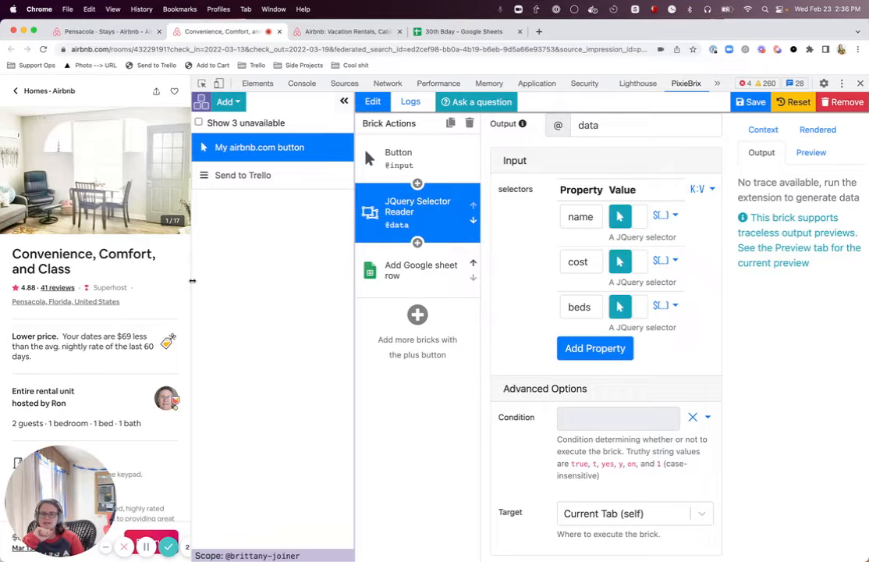
# Step: Narrow the developer tools and examine the listing's title, total before taxes and bed count as the data to capture
pyautogui.moveTo(192, 280); pyautogui.dragTo(787, 286)
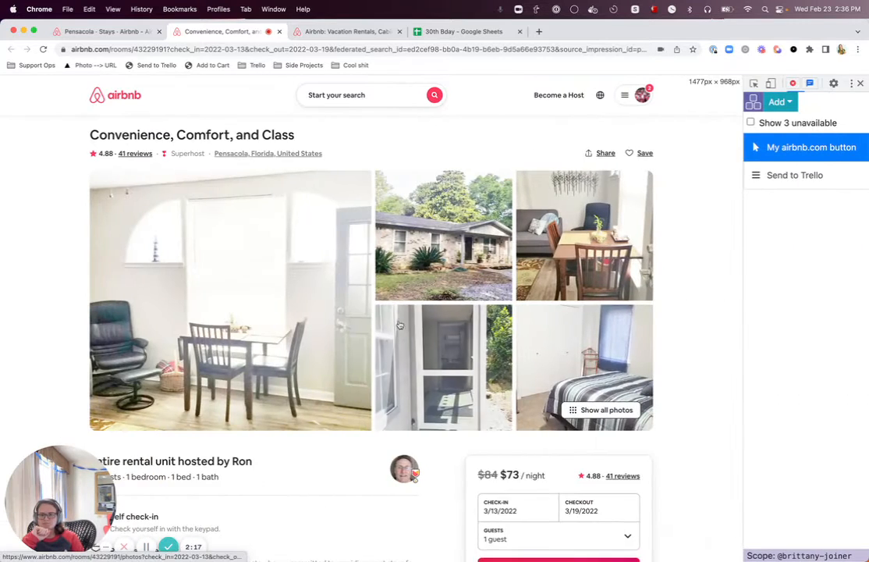
pyautogui.scroll(-3, 328, 330)
pyautogui.scroll(5, 147, 271)
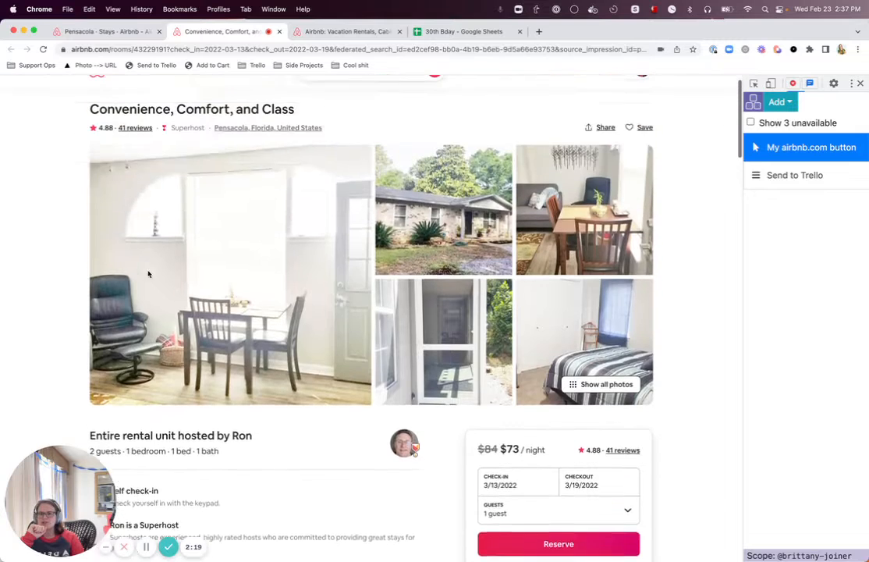
pyautogui.scroll(-1, 135, 160)
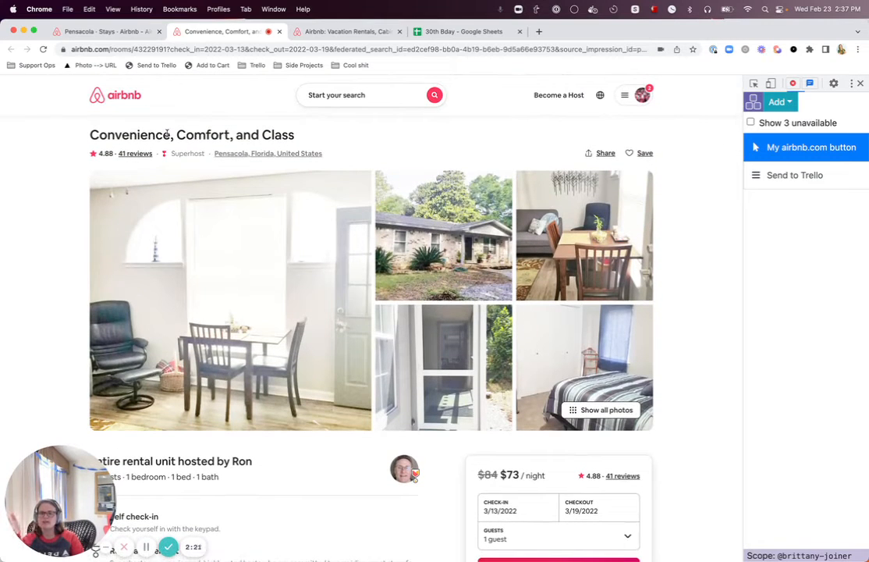
pyautogui.moveTo(106, 134); pyautogui.dragTo(294, 135)
pyautogui.click(272, 123)
pyautogui.scroll(-3, 310, 136)
pyautogui.scroll(-2, 560, 459)
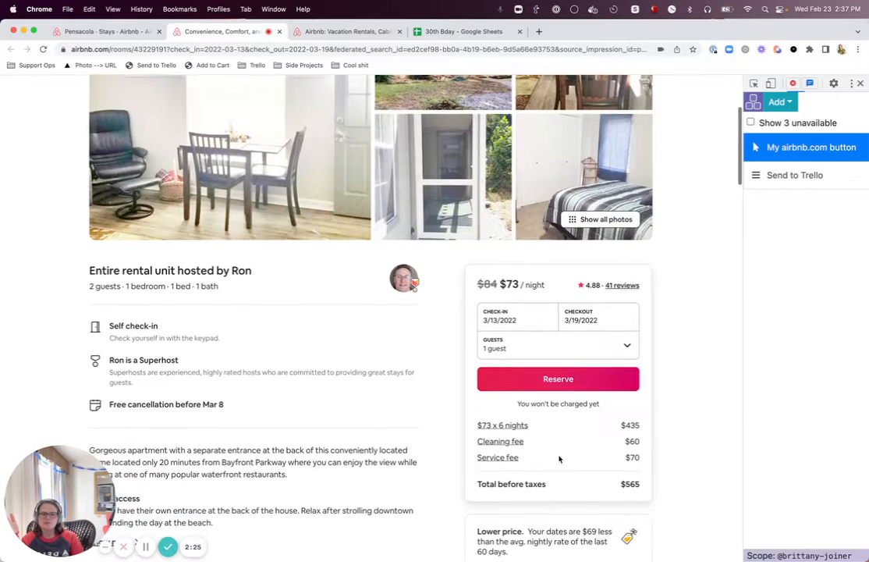
pyautogui.moveTo(620, 485); pyautogui.dragTo(644, 486)
pyautogui.scroll(1, 644, 486)
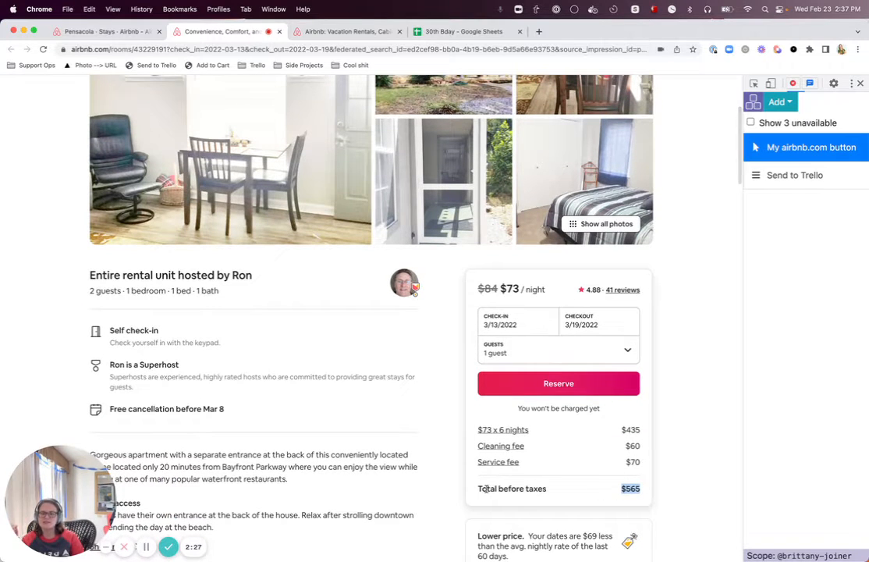
pyautogui.scroll(-3, 427, 455)
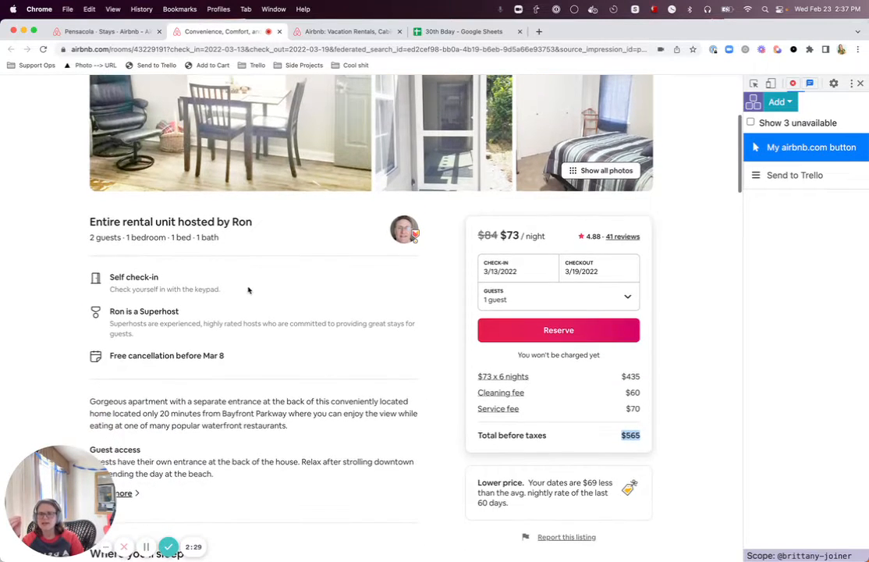
pyautogui.scroll(1, 248, 290)
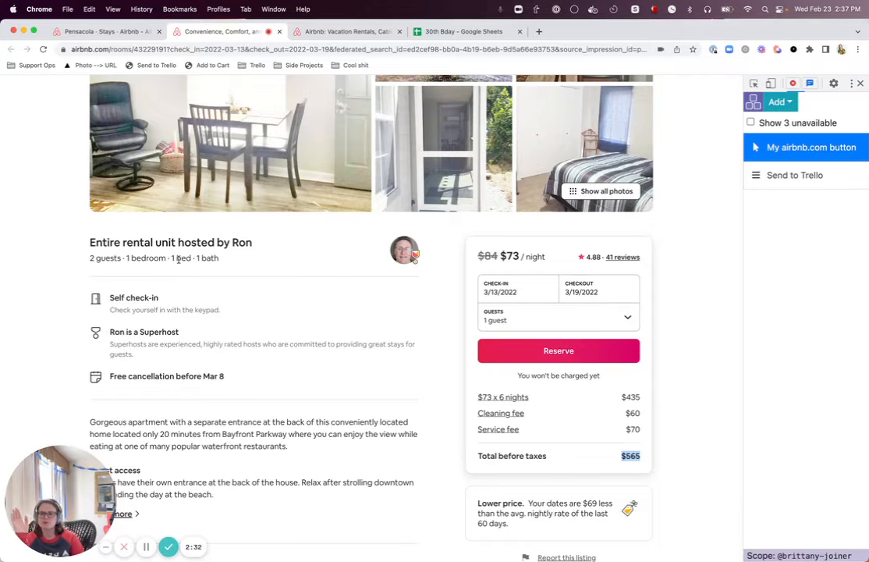
pyautogui.scroll(5, 353, 266)
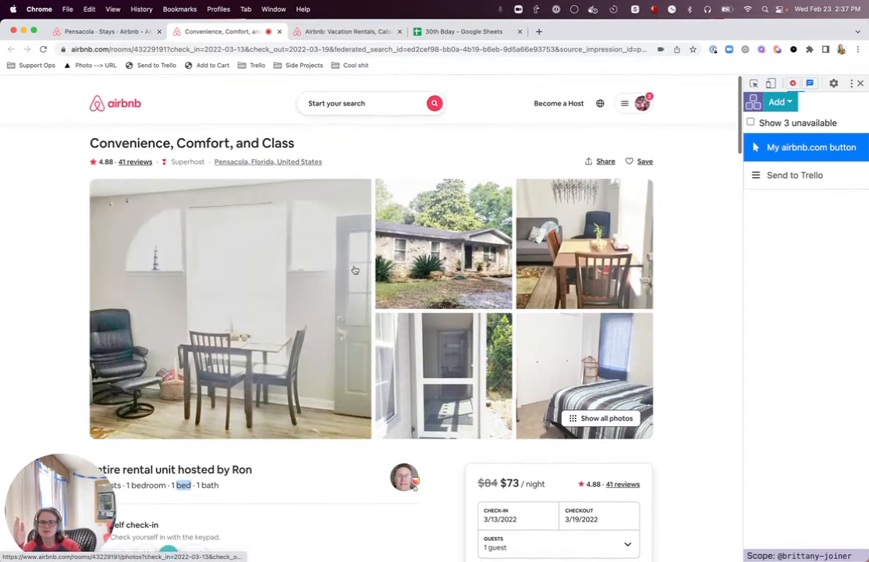
# Step: Widen the developer tools, add a fourth selector property to the JQuery Selector Reader and start choosing its element on the listing
pyautogui.moveTo(742, 238); pyautogui.dragTo(135, 238)
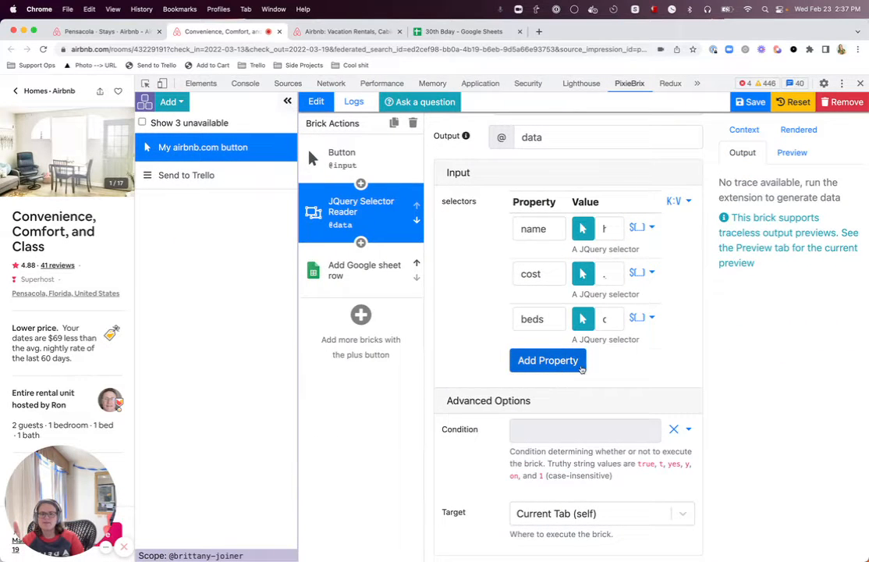
pyautogui.click(581, 367)
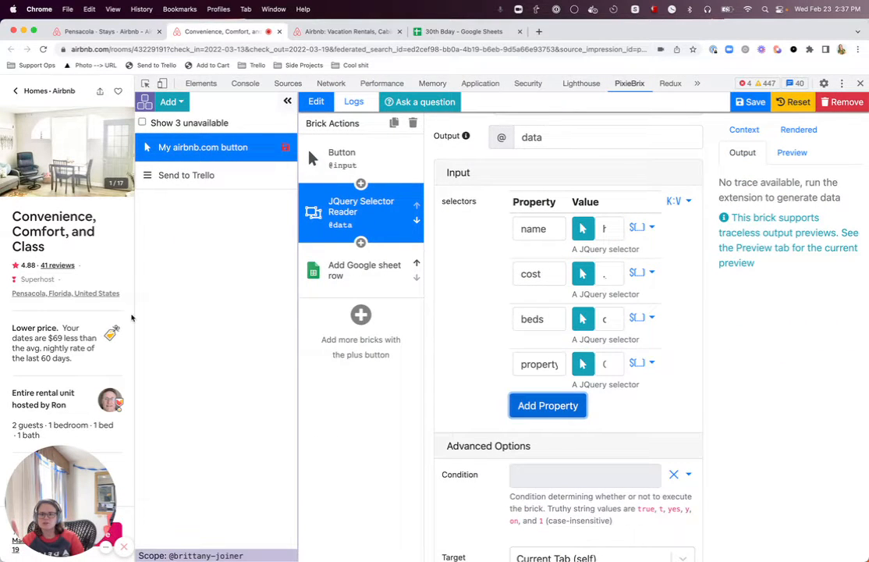
pyautogui.moveTo(133, 315); pyautogui.dragTo(487, 291)
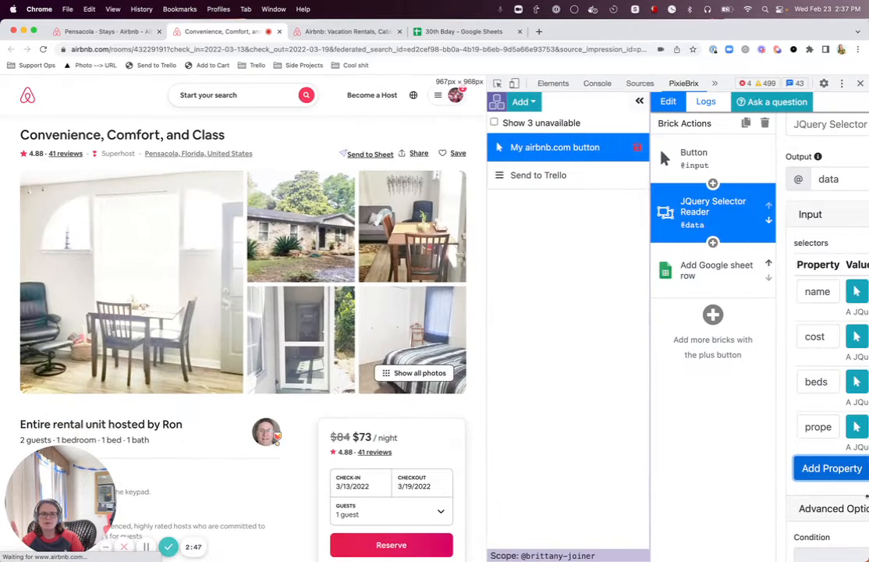
pyautogui.click(856, 426)
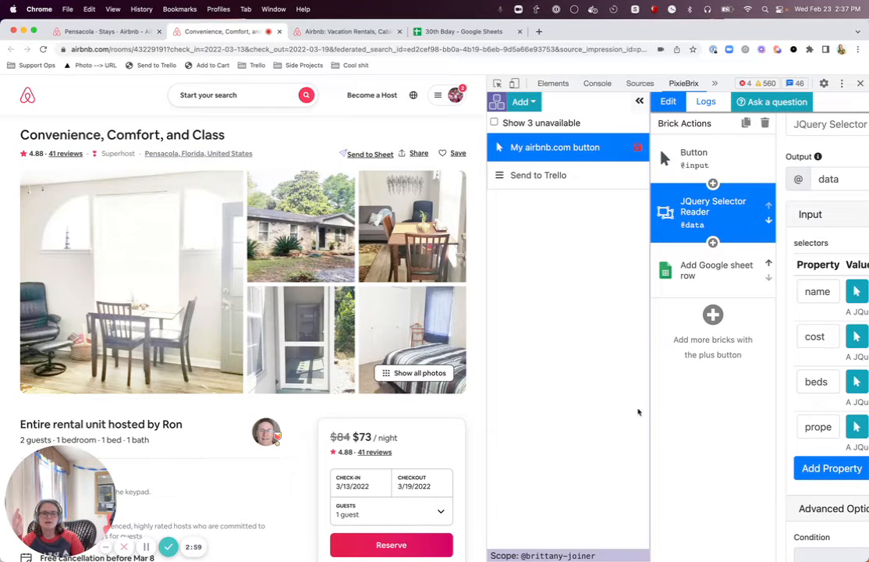
# Step: Widen the developer tools again and remove the newly added fourth property from the JQuery Selector Reader
pyautogui.moveTo(480, 401); pyautogui.dragTo(263, 398)
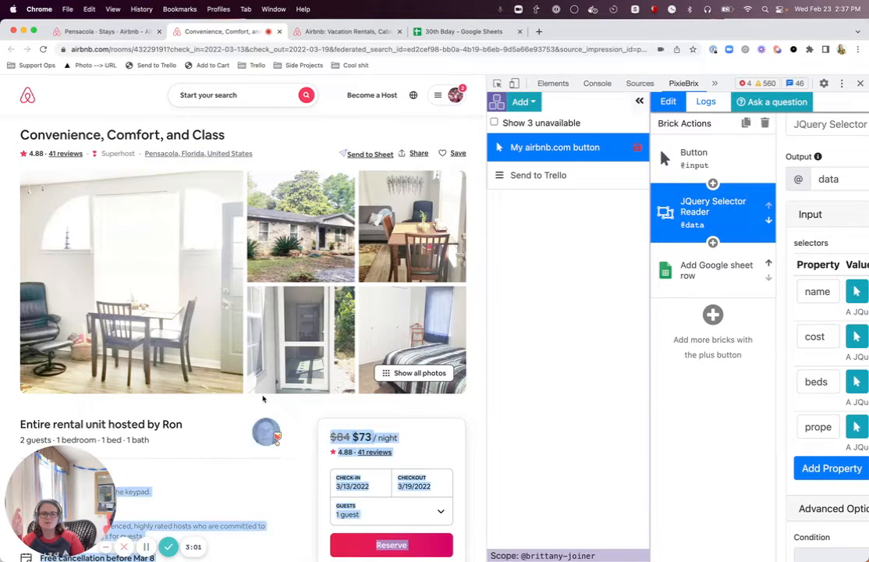
pyautogui.moveTo(488, 391); pyautogui.dragTo(181, 377)
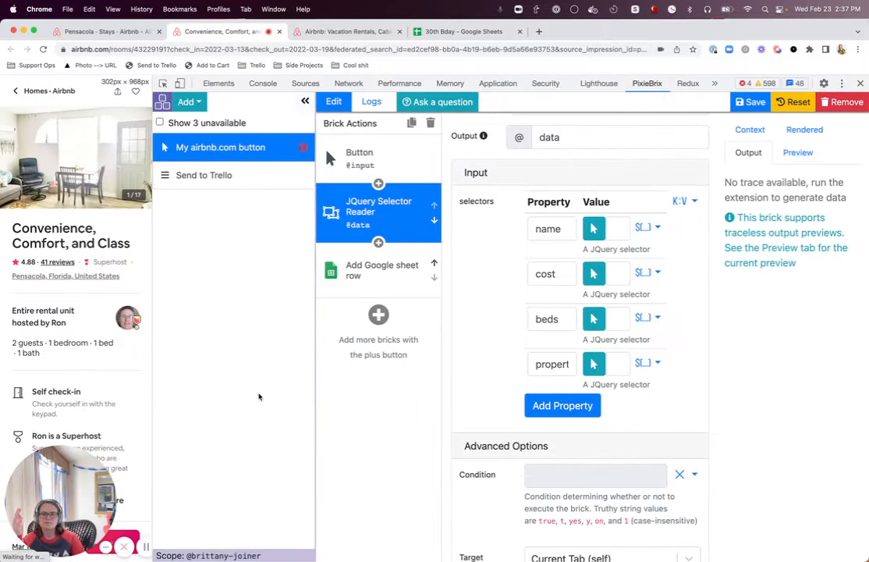
pyautogui.click(647, 363)
pyautogui.click(573, 450)
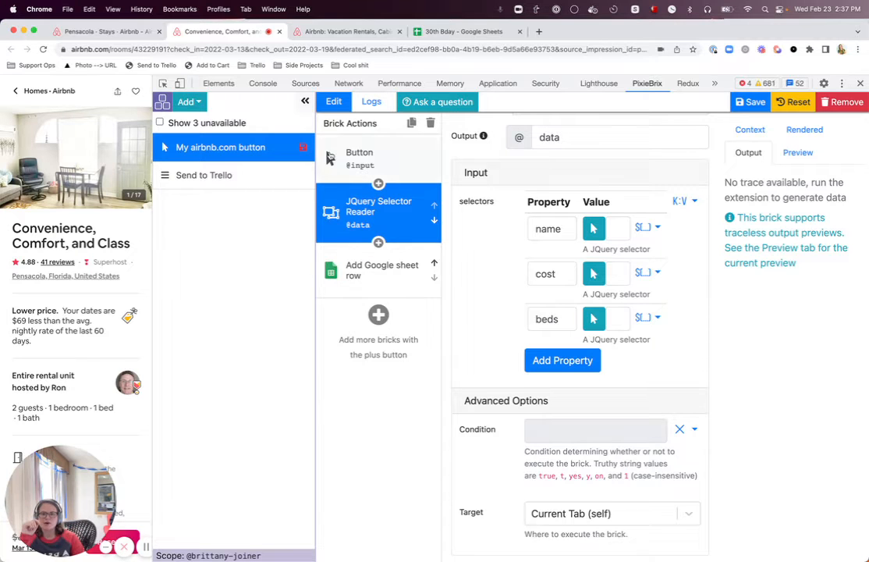
# Step: Collapse the extension list and review the JQuery Selector Reader's name, cost and beds selectors and its output variable
pyautogui.click(305, 101)
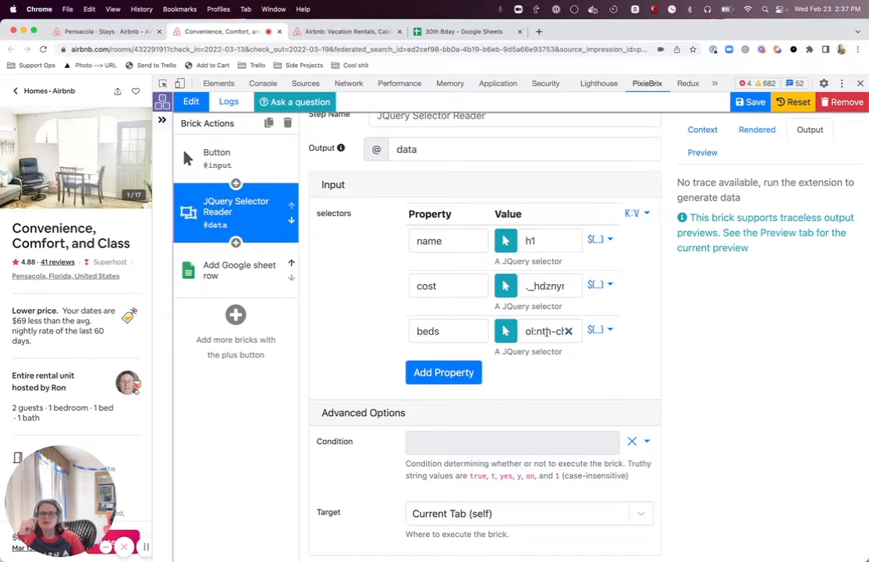
pyautogui.scroll(1, 437, 257)
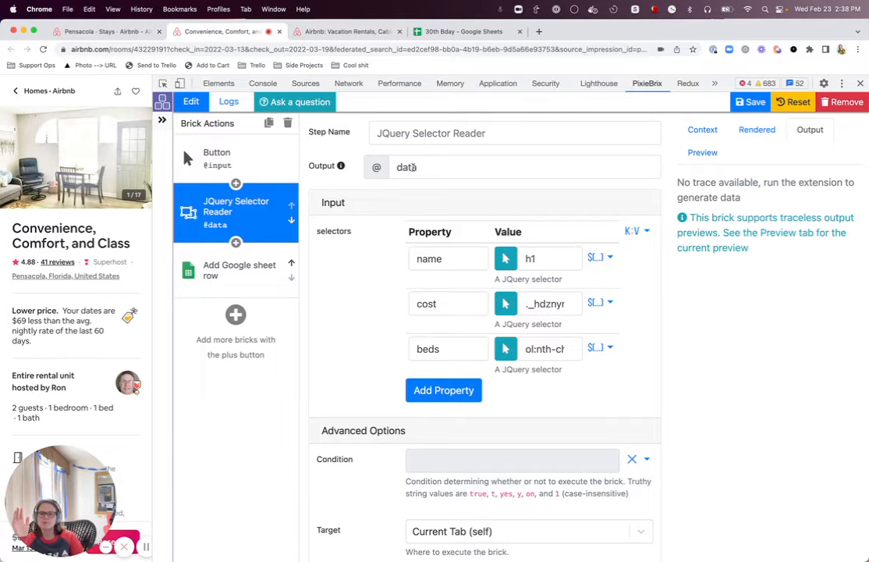
pyautogui.doubleClick(407, 167)
pyautogui.click(382, 209)
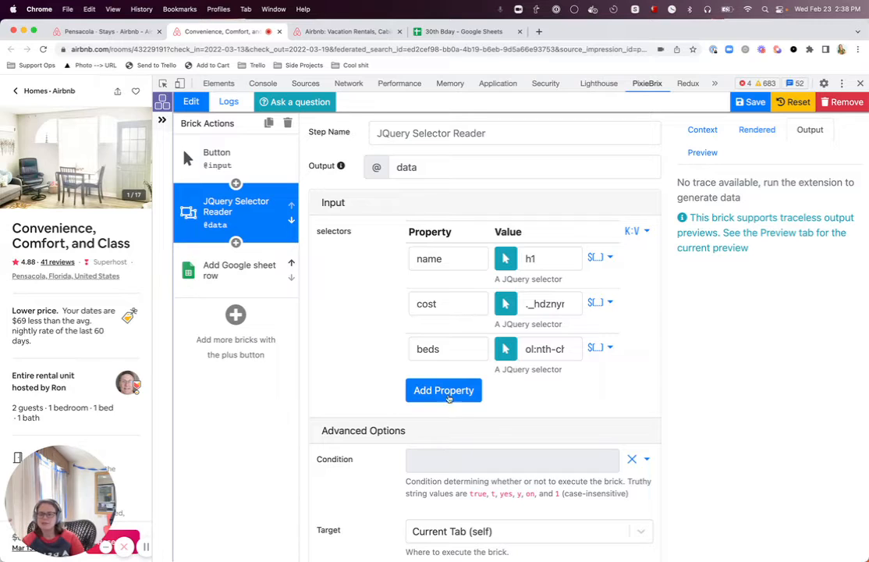
# Step: Inspect the JQuery Selector Reader's output preview and its rendered, context and output data
pyautogui.click(703, 153)
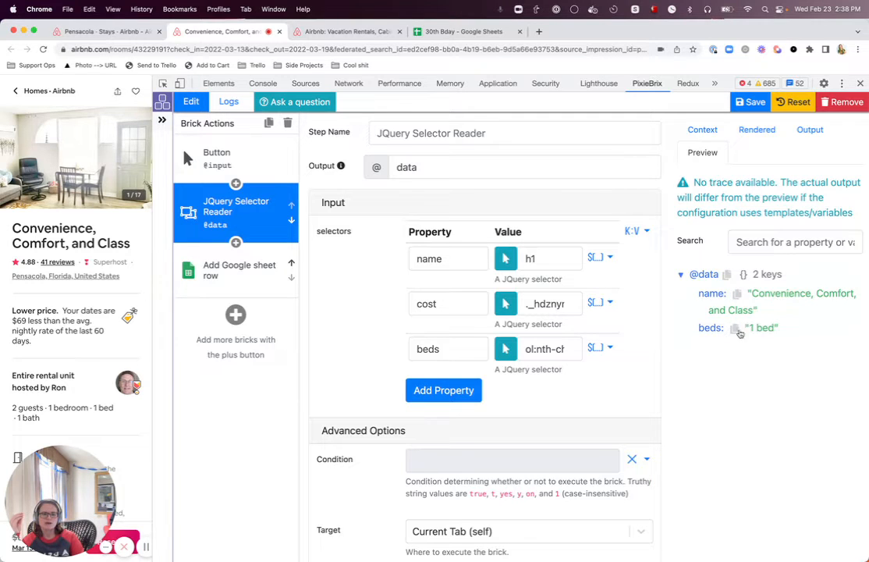
pyautogui.click(684, 275)
pyautogui.click(769, 137)
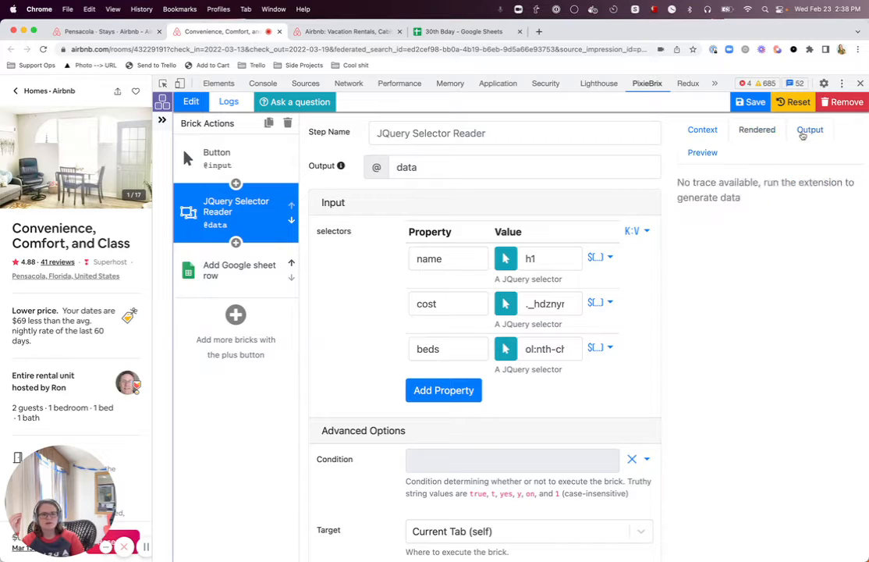
pyautogui.click(803, 132)
pyautogui.click(700, 131)
pyautogui.click(761, 136)
pyautogui.click(804, 131)
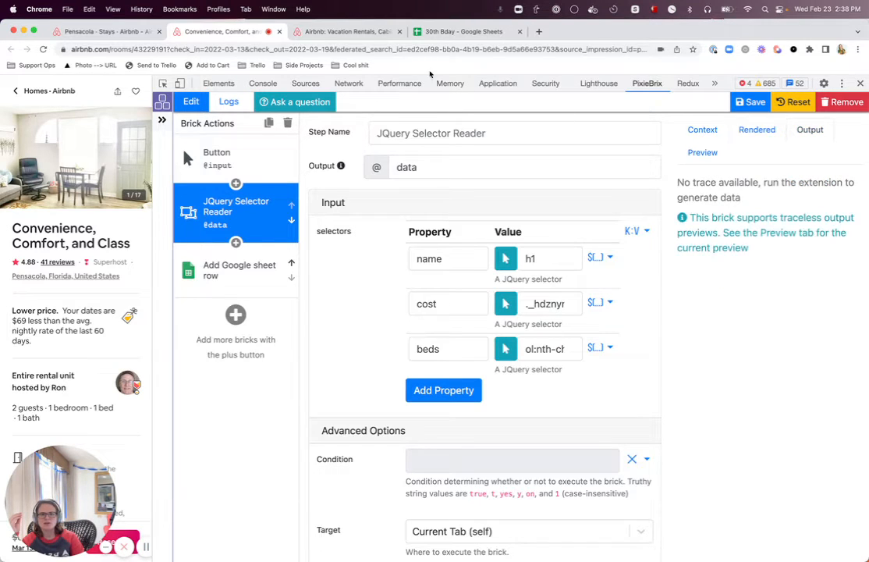
# Step: Check the listing's total price in the 30th Bday spreadsheet, and return to the PixieBrix editor on the listing
pyautogui.click(460, 31)
pyautogui.click(220, 182)
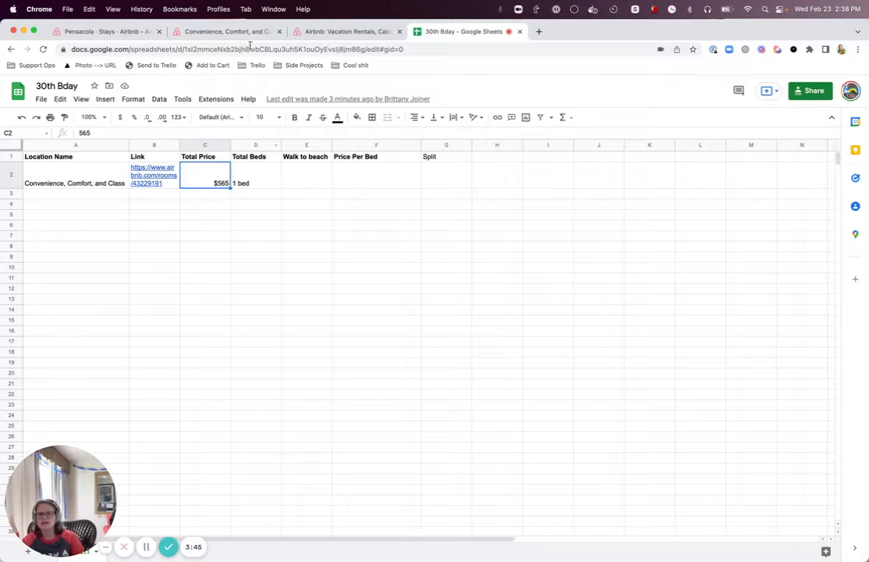
pyautogui.click(247, 32)
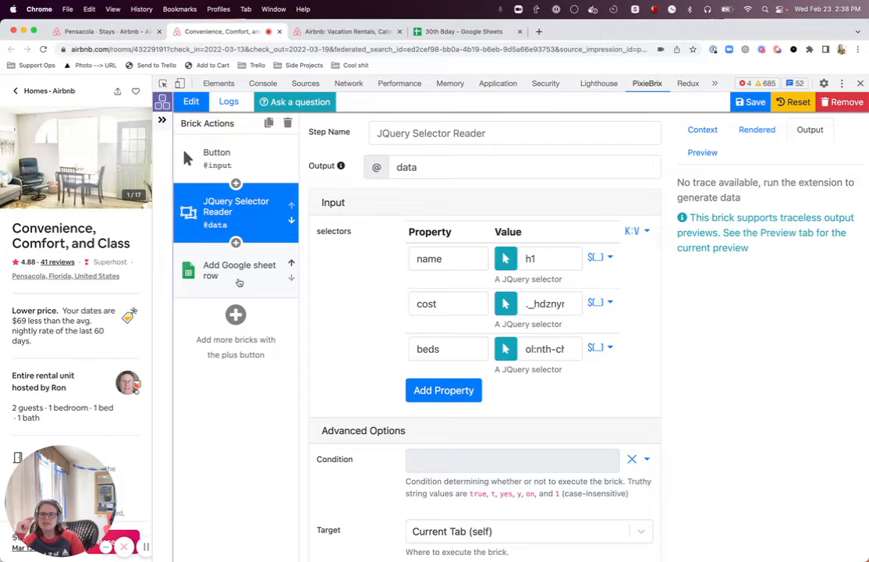
# Step: Open the Add Google sheet row brick and examine its spreadsheet chooser, tab choices and row value mappings
pyautogui.click(239, 282)
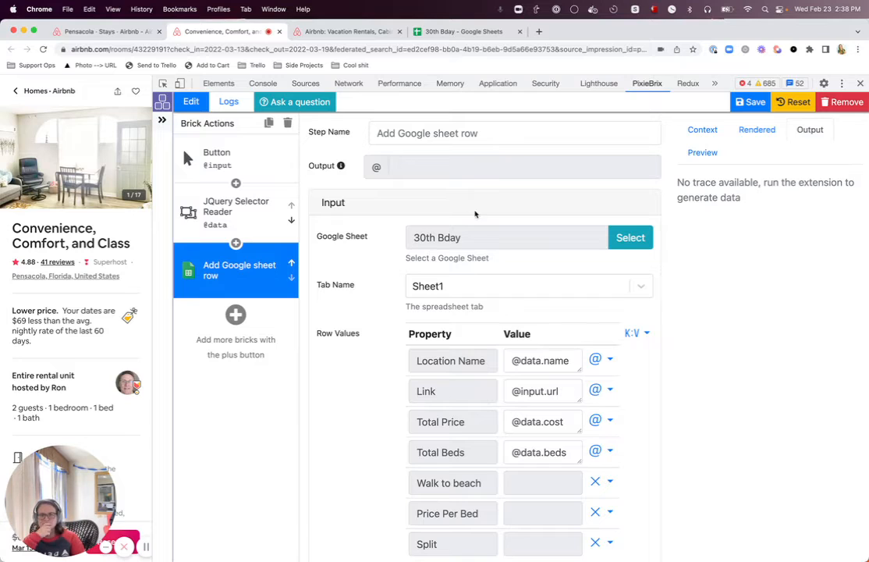
pyautogui.click(636, 238)
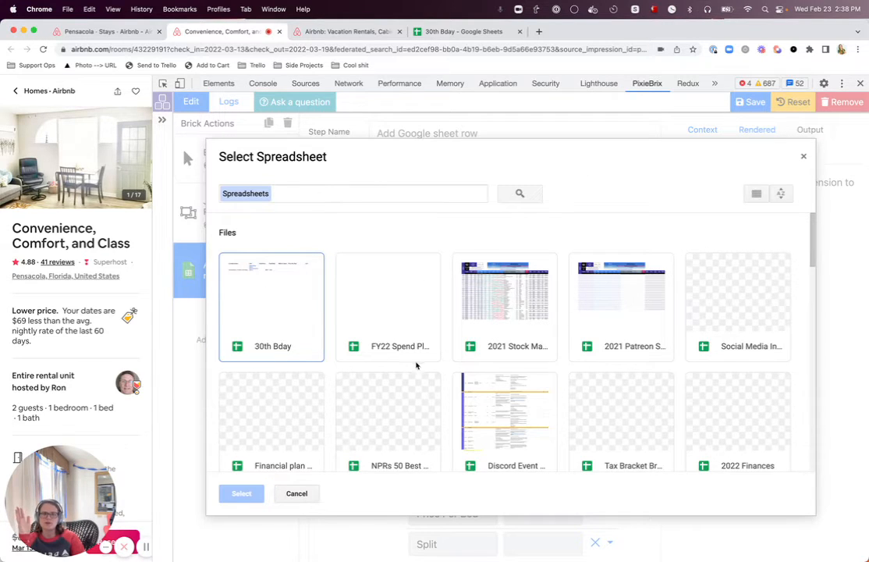
pyautogui.click(803, 156)
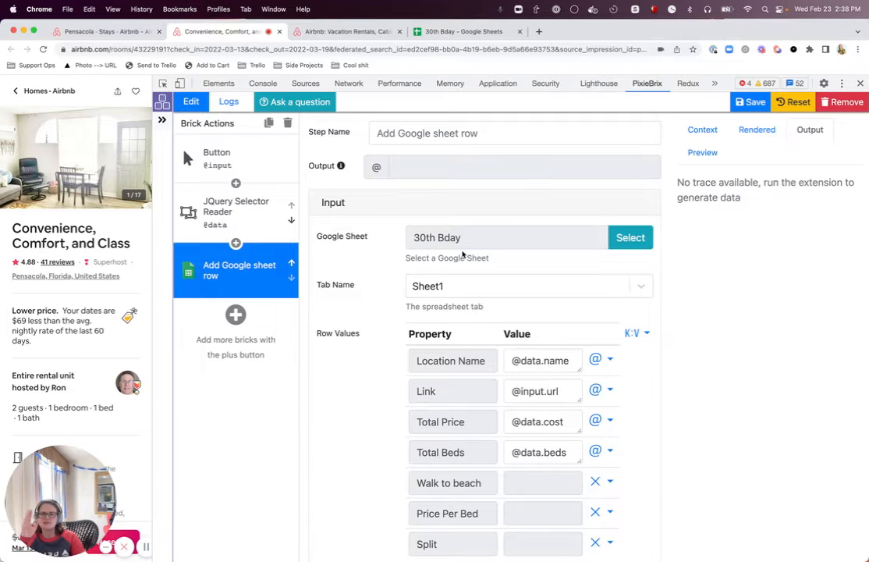
pyautogui.scroll(-2, 355, 209)
pyautogui.click(500, 240)
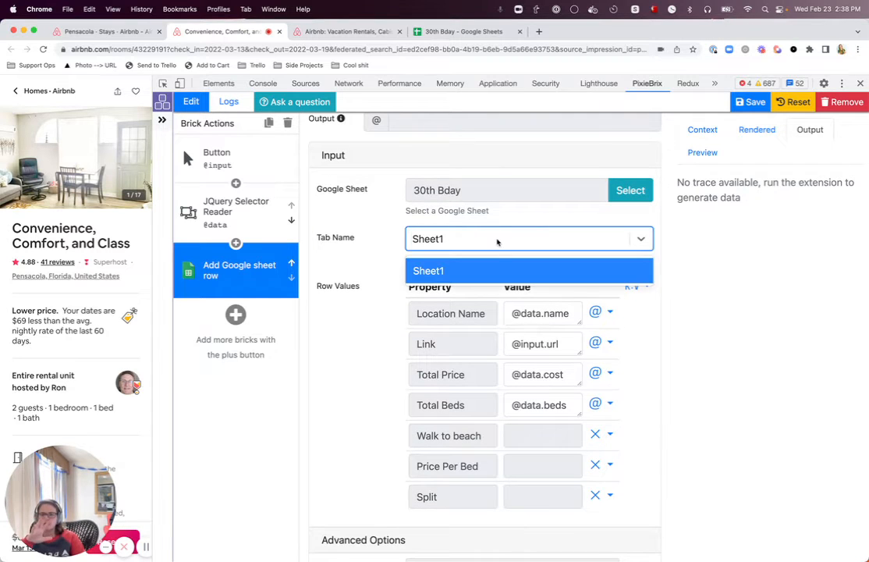
pyautogui.click(497, 241)
pyautogui.scroll(-2, 461, 245)
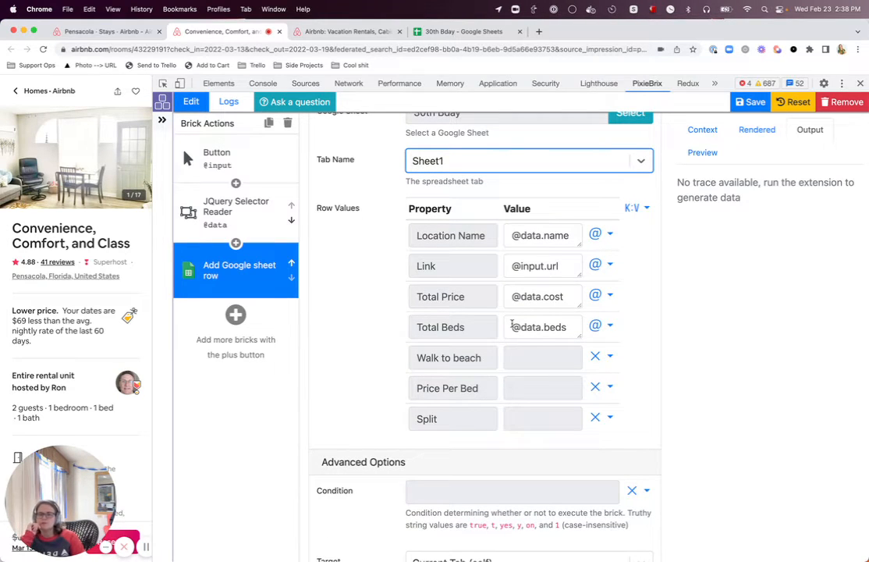
# Step: Examine the header row of the 30th Bday spreadsheet, and return to the PixieBrix editor on the listing
pyautogui.click(425, 32)
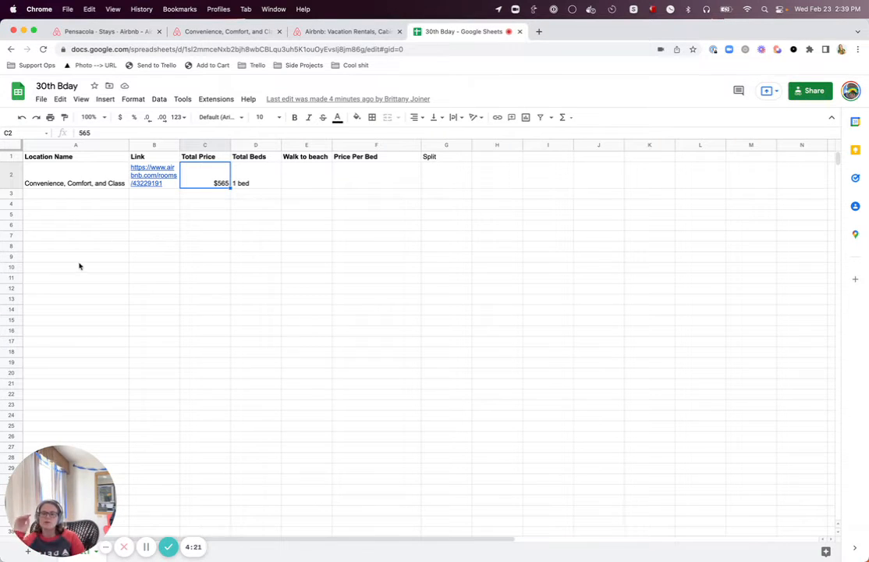
pyautogui.click(155, 158)
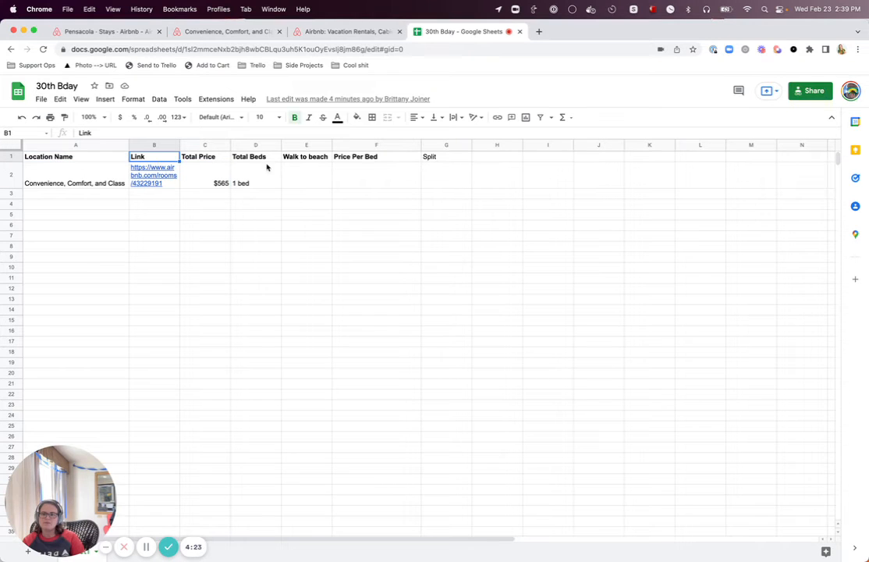
pyautogui.click(6, 155)
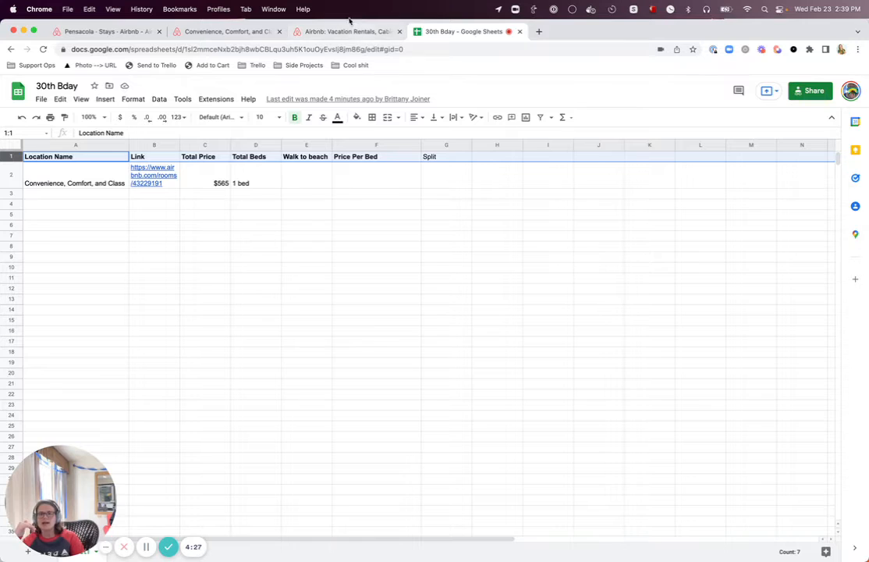
pyautogui.click(323, 32)
pyautogui.click(226, 31)
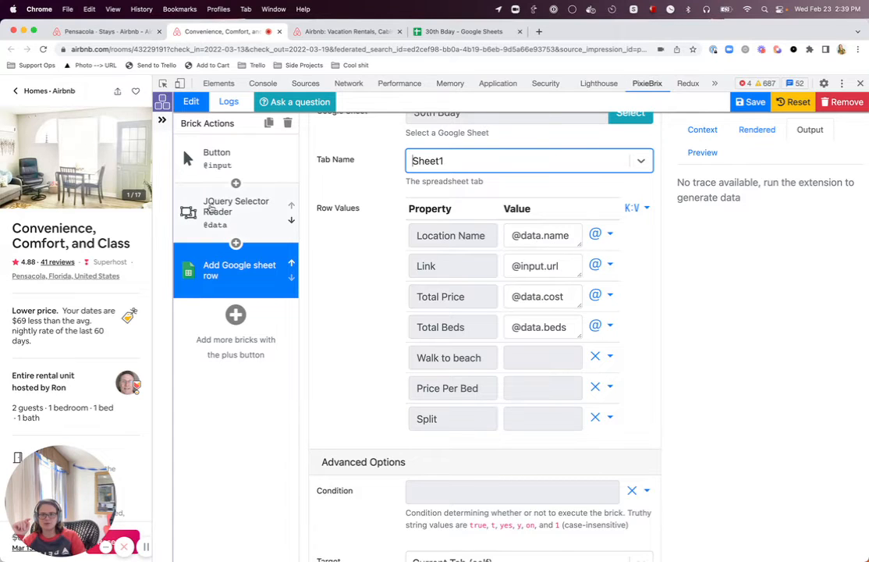
# Step: Compare the JQuery Selector Reader's properties with the row values mapped in the Add Google sheet row brick
pyautogui.click(217, 223)
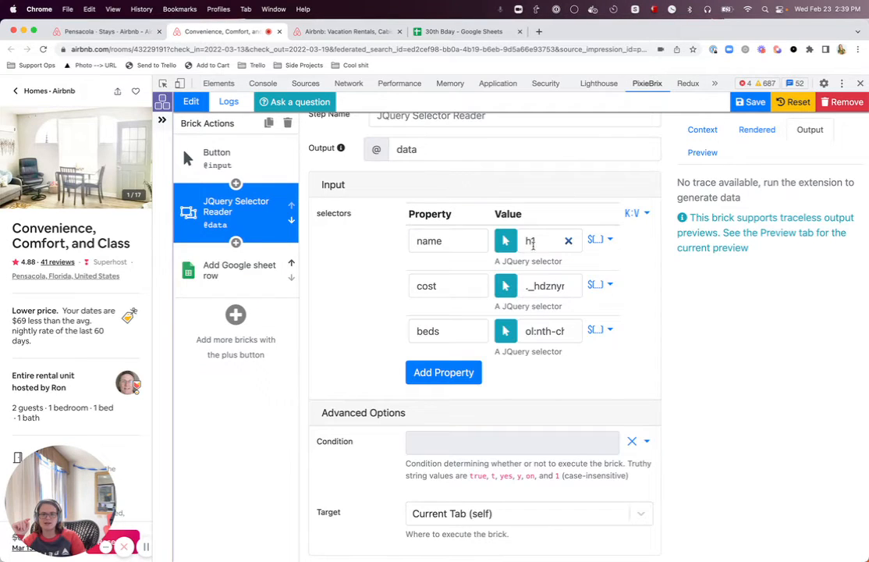
pyautogui.click(273, 287)
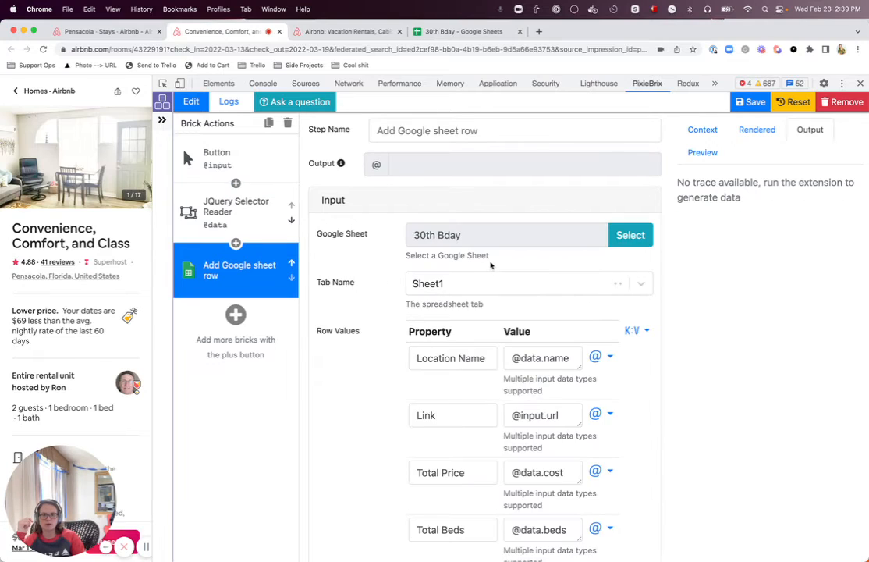
pyautogui.scroll(-2, 490, 266)
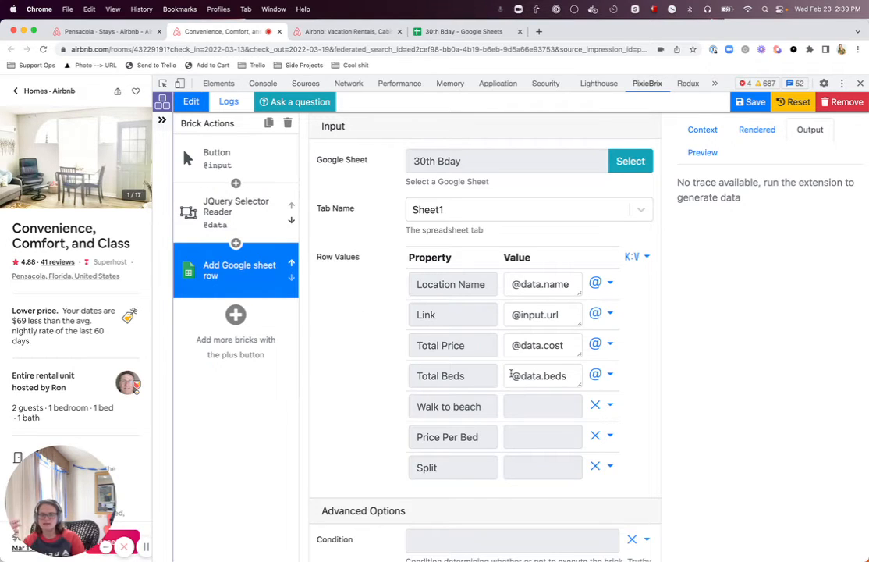
# Step: Save the PixieBrix extension and shrink the developer tools so the Airbnb listing fills most of the window
pyautogui.scroll(-2, 507, 371)
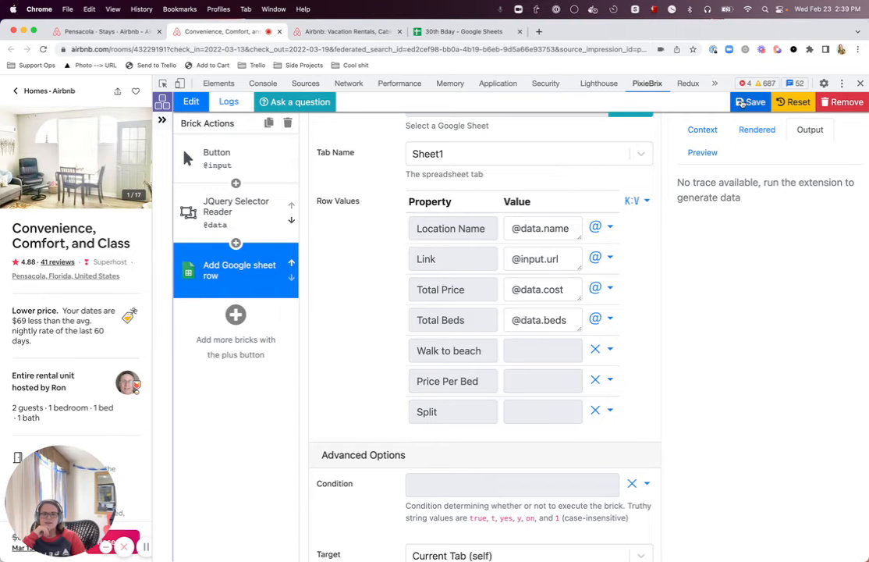
pyautogui.click(750, 102)
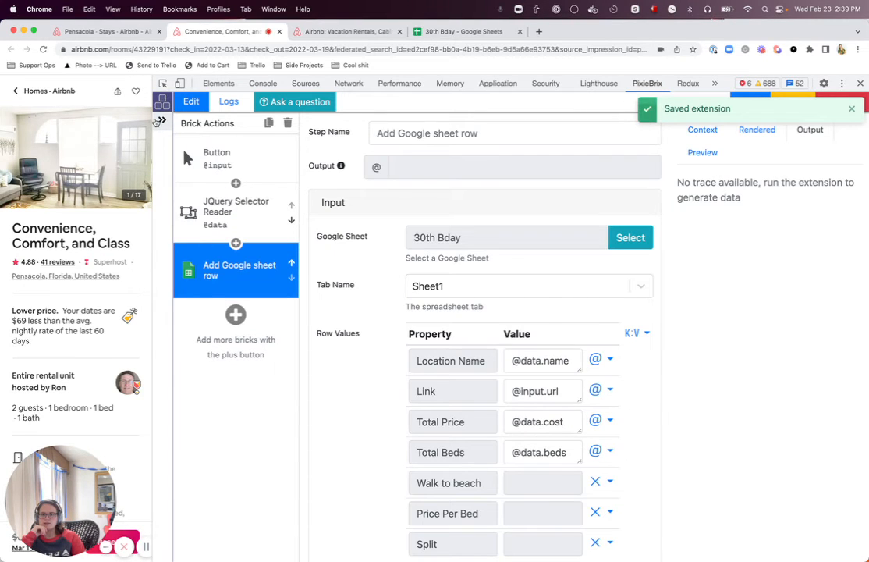
pyautogui.moveTo(153, 123); pyautogui.dragTo(743, 140)
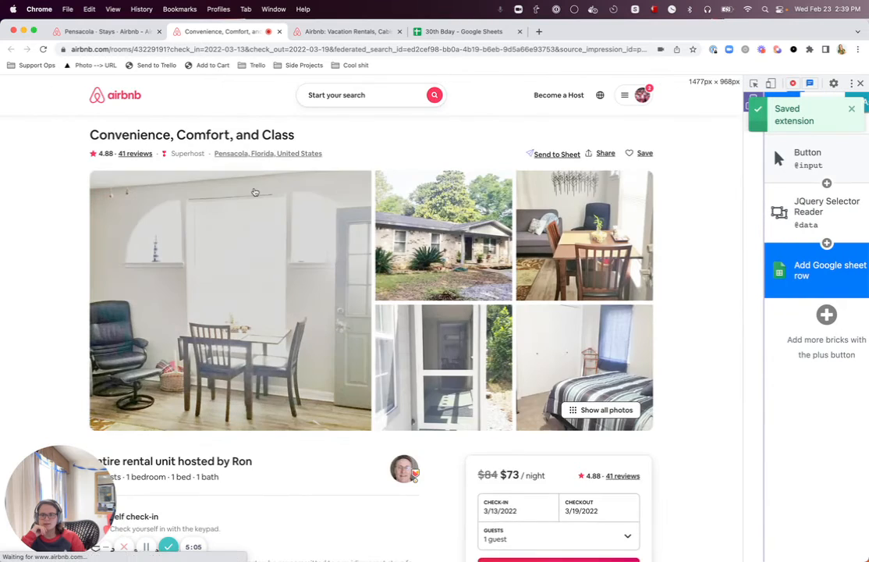
# Step: Run Send to Sheet on the Convenience, Comfort, and Class listing
pyautogui.scroll(-3, 254, 191)
pyautogui.scroll(3, 264, 295)
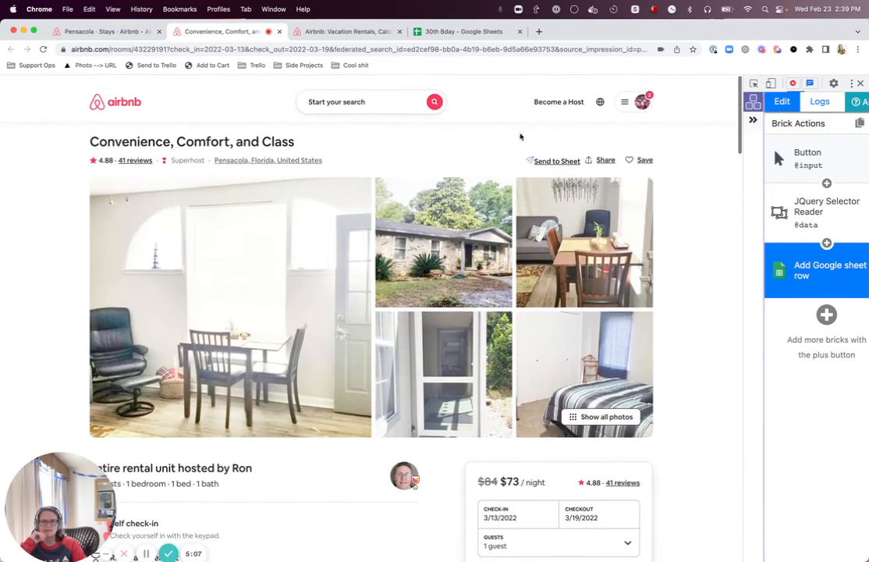
pyautogui.click(560, 156)
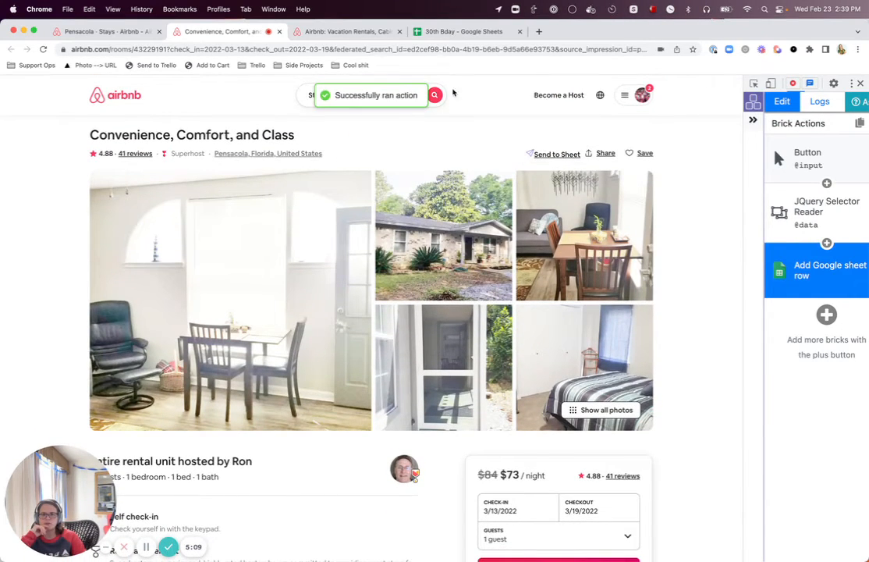
# Step: Check the location name, link, total price and total beds in row 3 of the 30th Bday spreadsheet
pyautogui.click(439, 31)
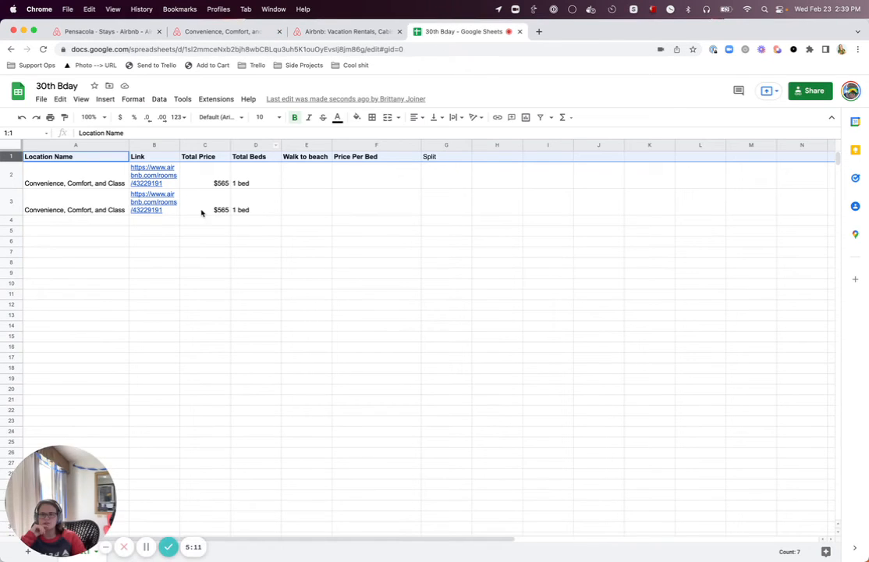
pyautogui.click(105, 201)
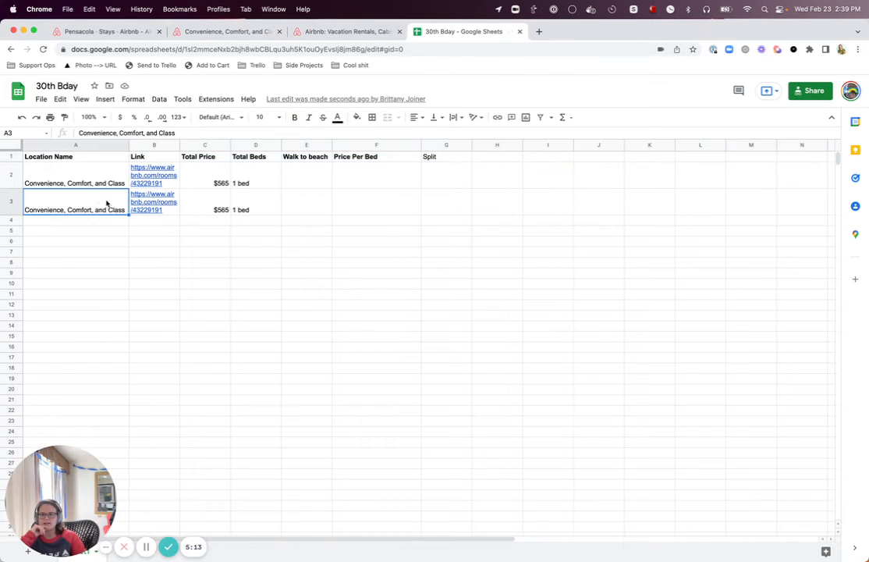
pyautogui.click(166, 212)
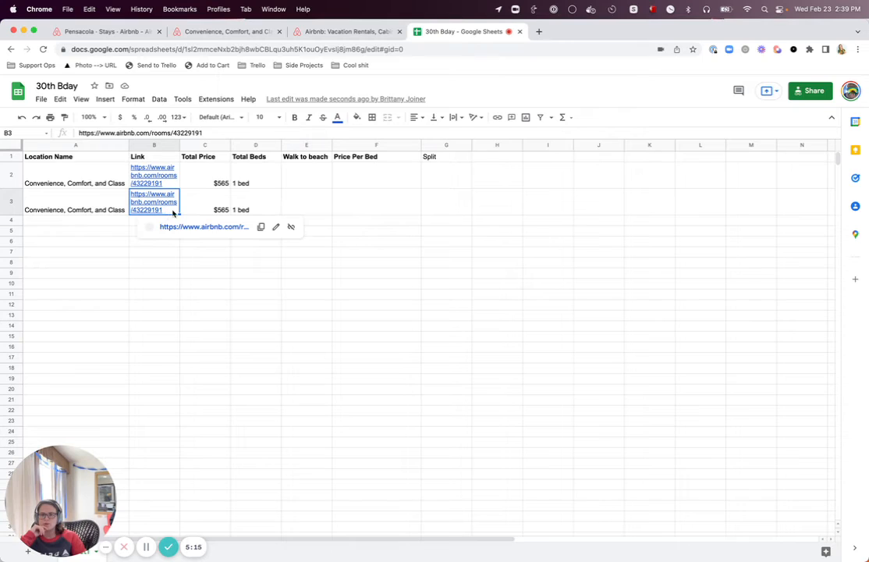
pyautogui.click(196, 211)
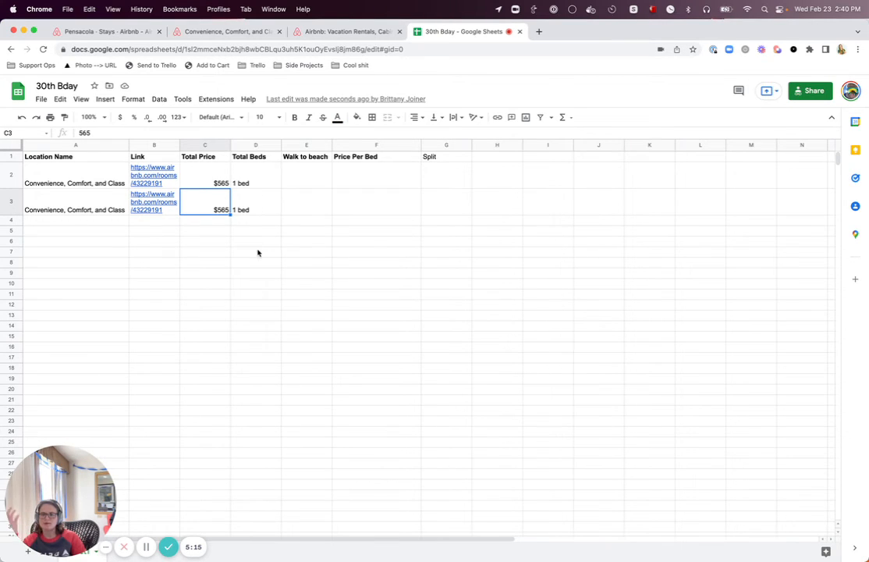
pyautogui.press('Right')
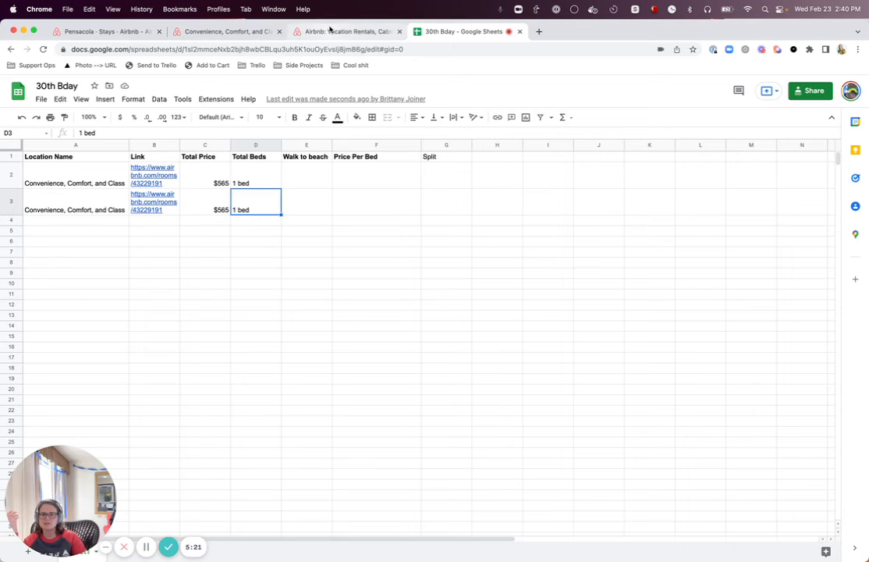
# Step: Return to the Pensacola stays results and open the Magnolia Bungalow listing
pyautogui.click(326, 33)
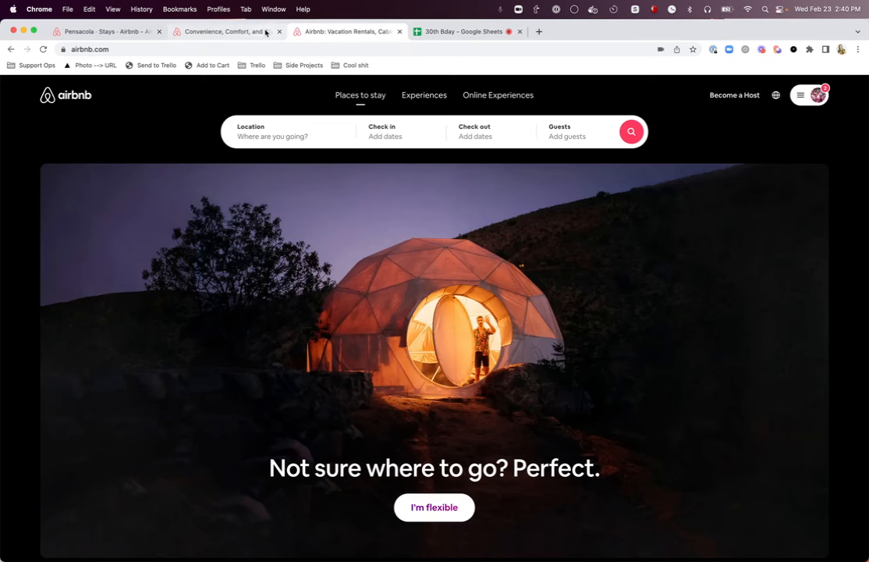
pyautogui.click(266, 33)
pyautogui.click(103, 31)
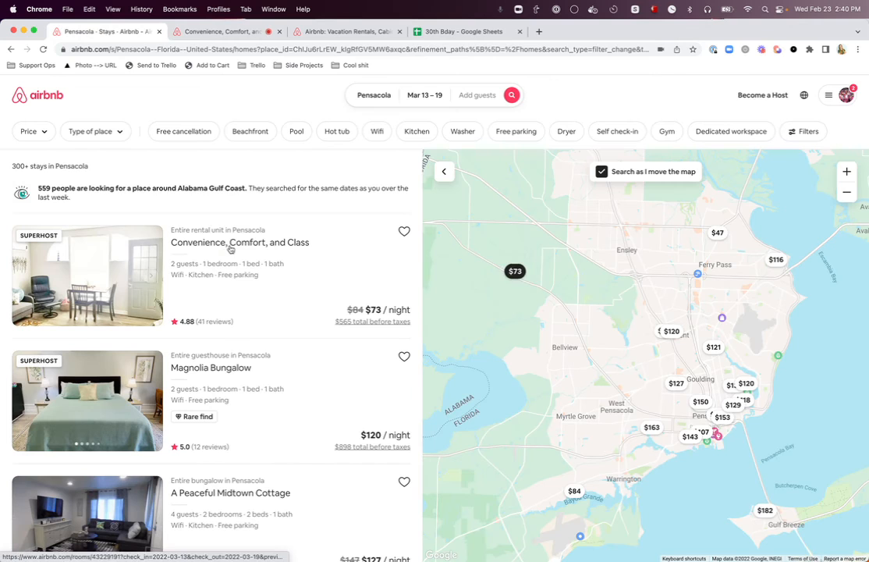
pyautogui.scroll(-2, 257, 331)
pyautogui.click(229, 320)
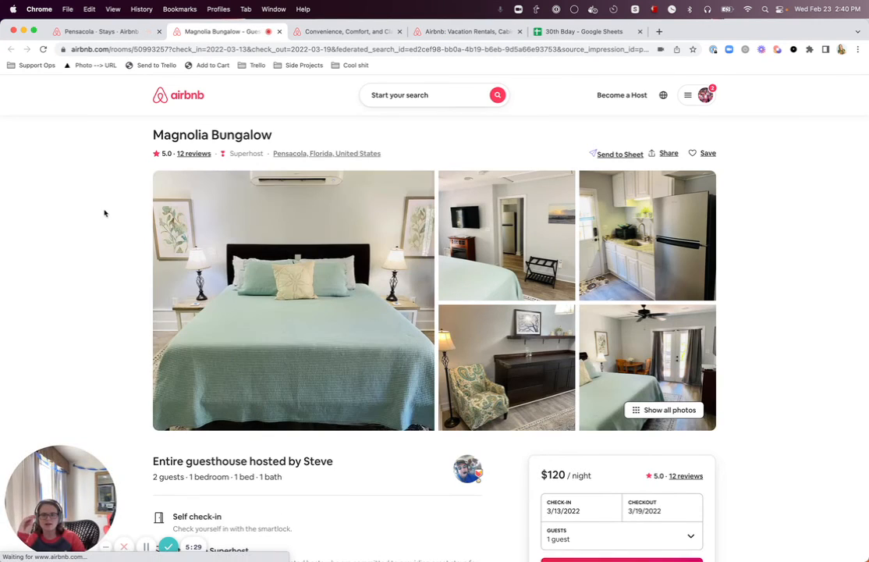
# Step: Run Send to Sheet on the Magnolia Bungalow listing and switch to the 30th Bday spreadsheet to check its row
pyautogui.scroll(-3, 99, 211)
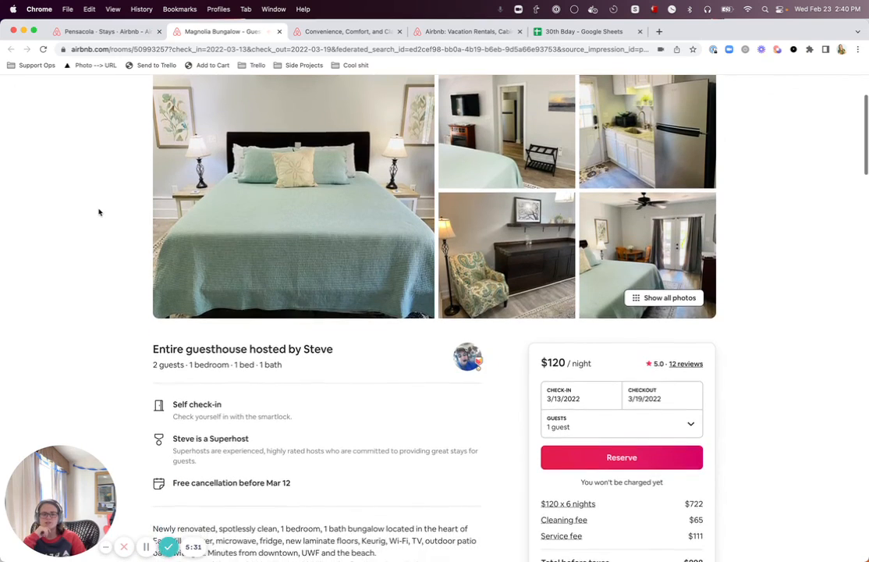
pyautogui.scroll(3, 99, 211)
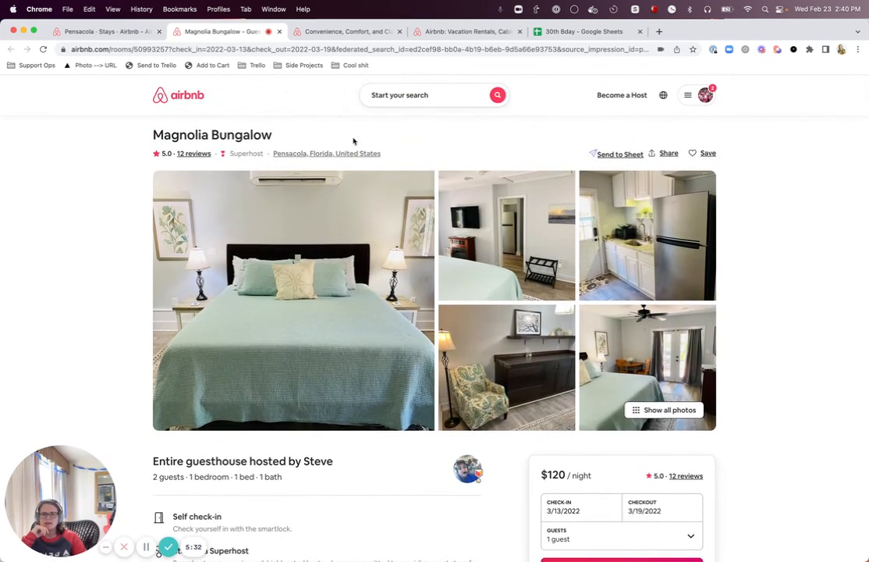
pyautogui.click(606, 154)
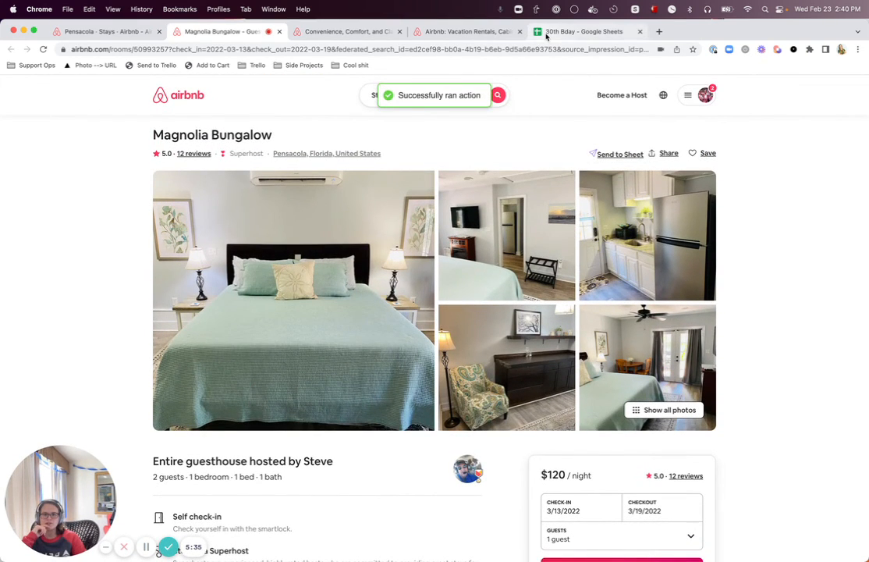
pyautogui.click(584, 31)
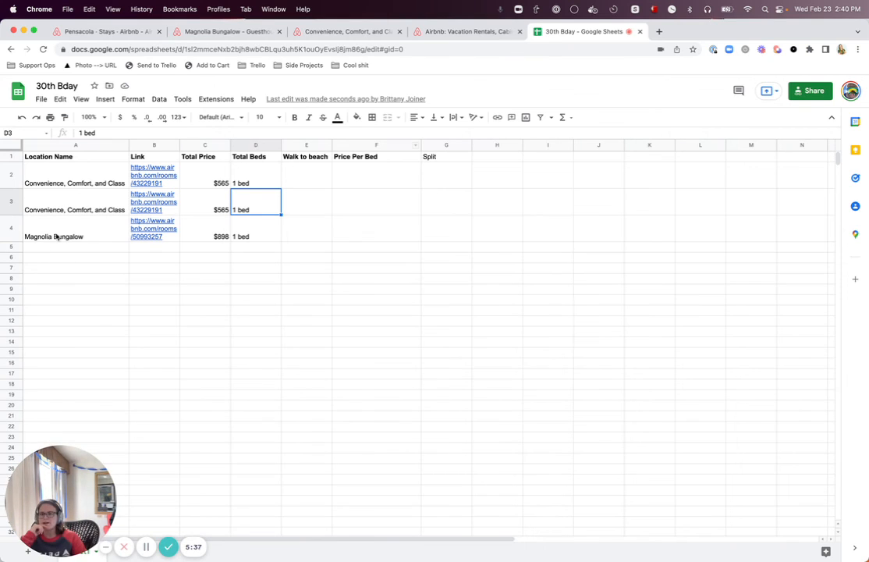